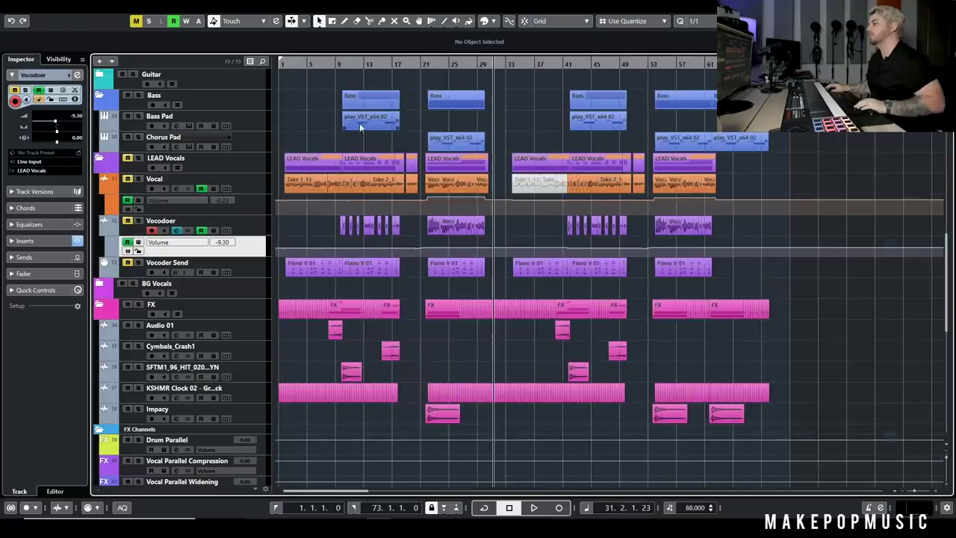
Step: Play the song arrangement from the start of bar 1 and stop playback after listening
scroll(347, 140, up, 5)
click(285, 64)
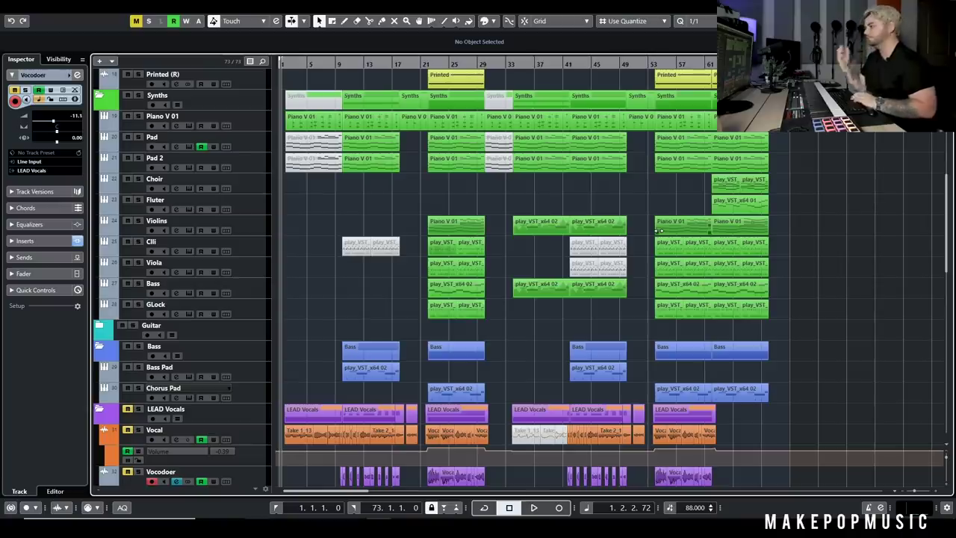
key(space)
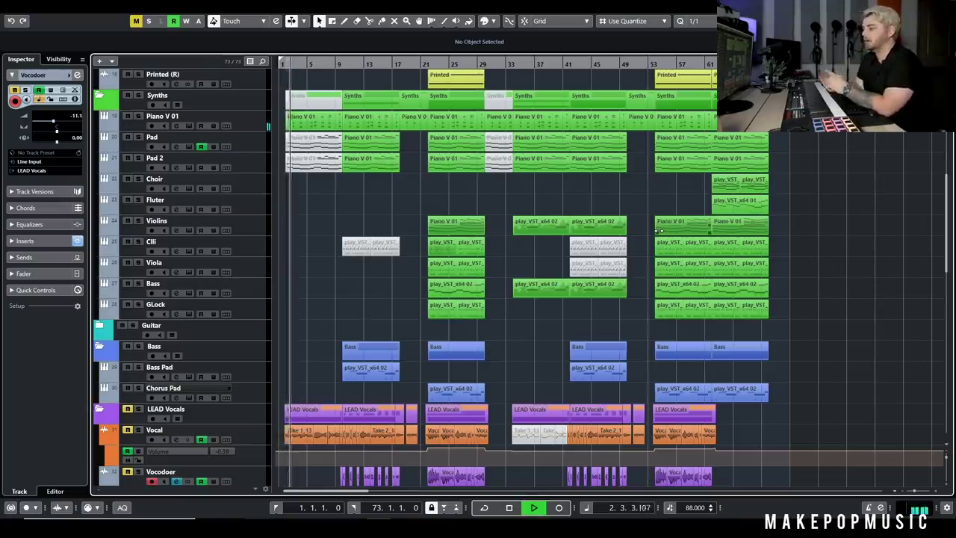
key(space)
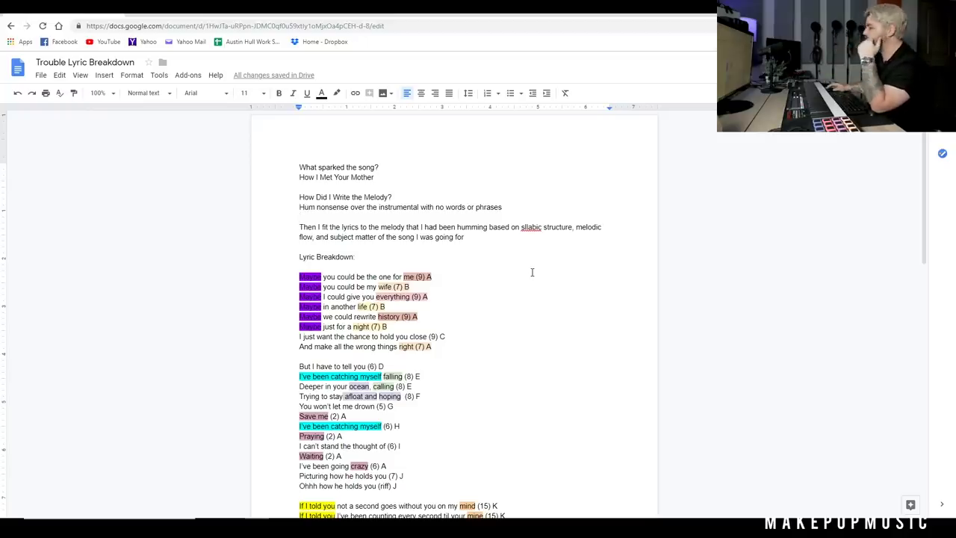
Step: Switch to the Trouble Lyric Breakdown document and read the first verse line by line, from "Maybe you could be the one for me" onward
scroll(531, 272, down, 2)
drag(302, 178, 434, 177)
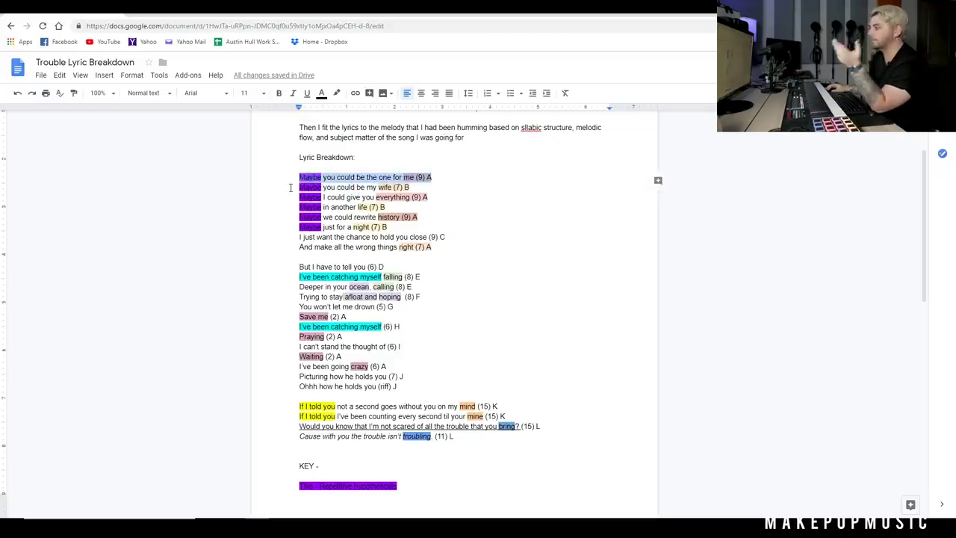
click(289, 186)
drag(299, 196, 429, 196)
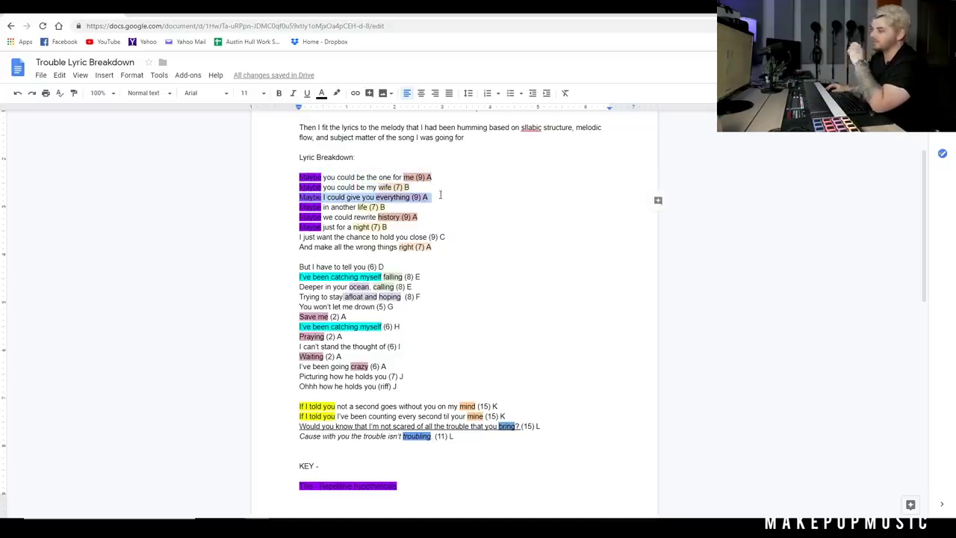
drag(298, 208, 443, 216)
drag(300, 227, 399, 227)
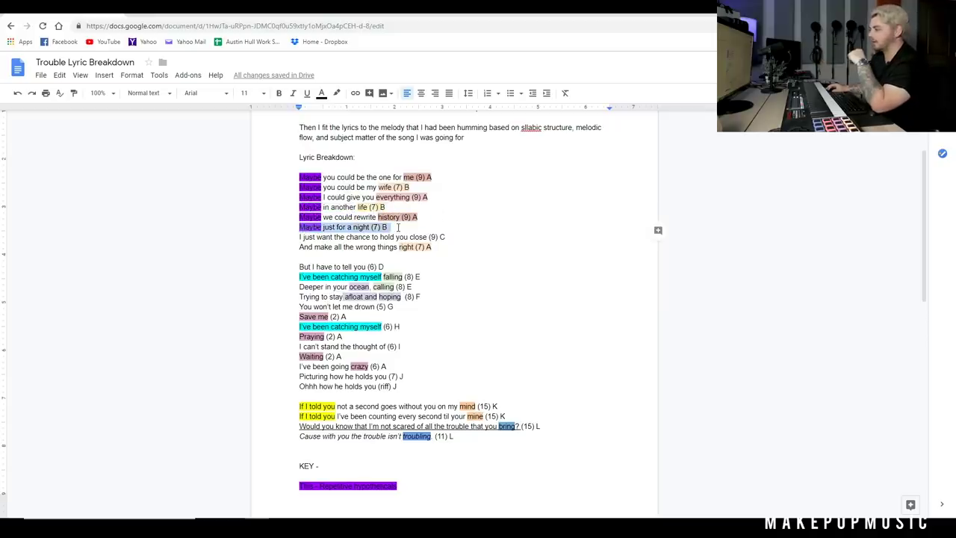
drag(291, 238, 452, 240)
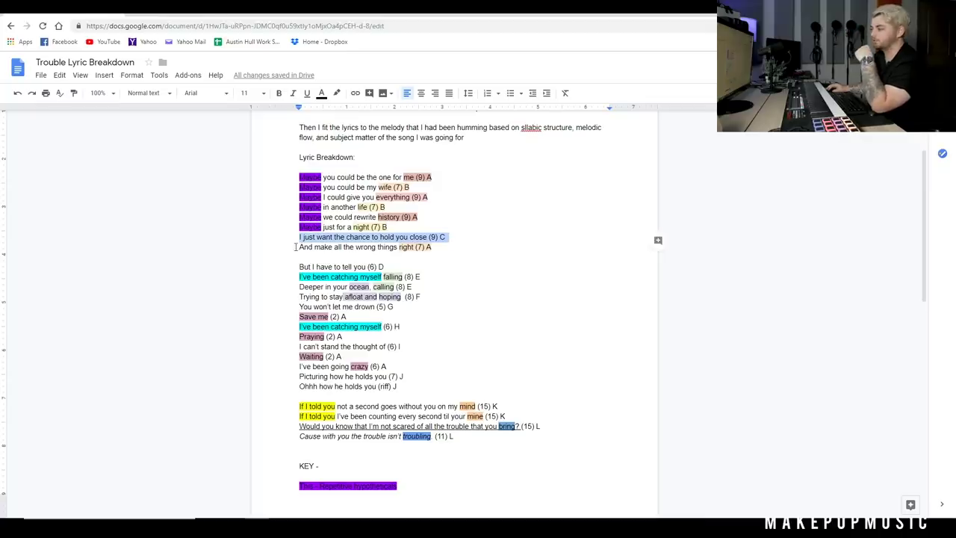
drag(289, 247, 446, 249)
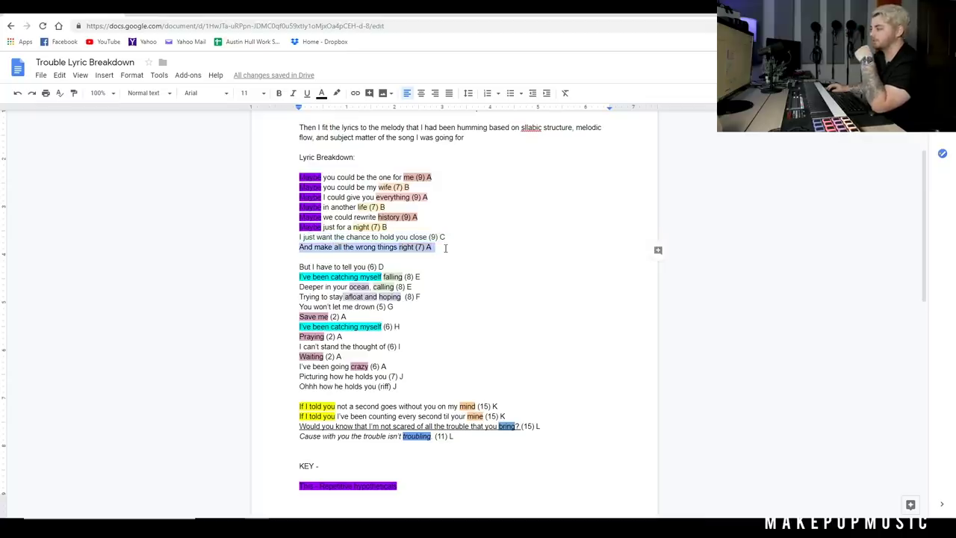
Step: Examine the wording of the first two verse lines, "Maybe you could be the one for me" and "Maybe you could be my wife"
click(362, 181)
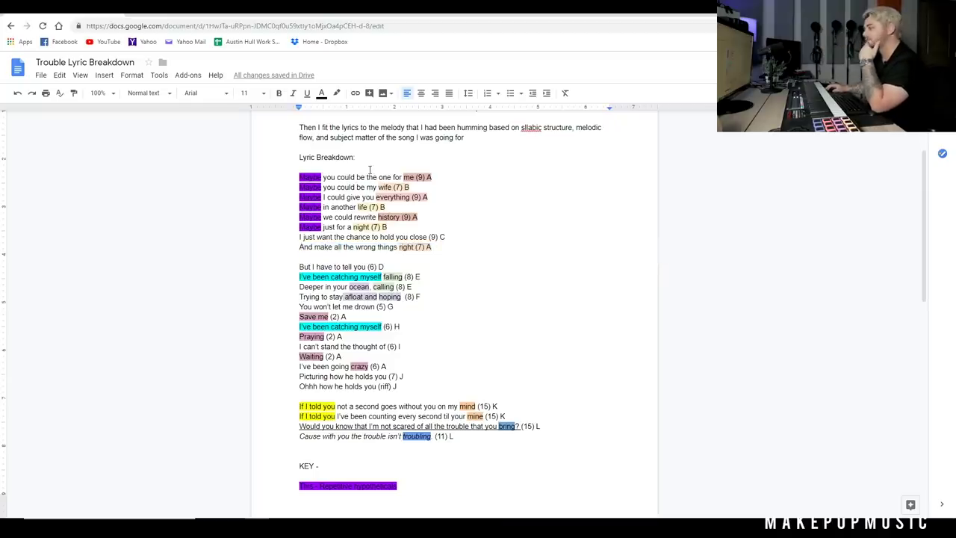
drag(298, 179, 418, 180)
right_click(437, 180)
click(448, 176)
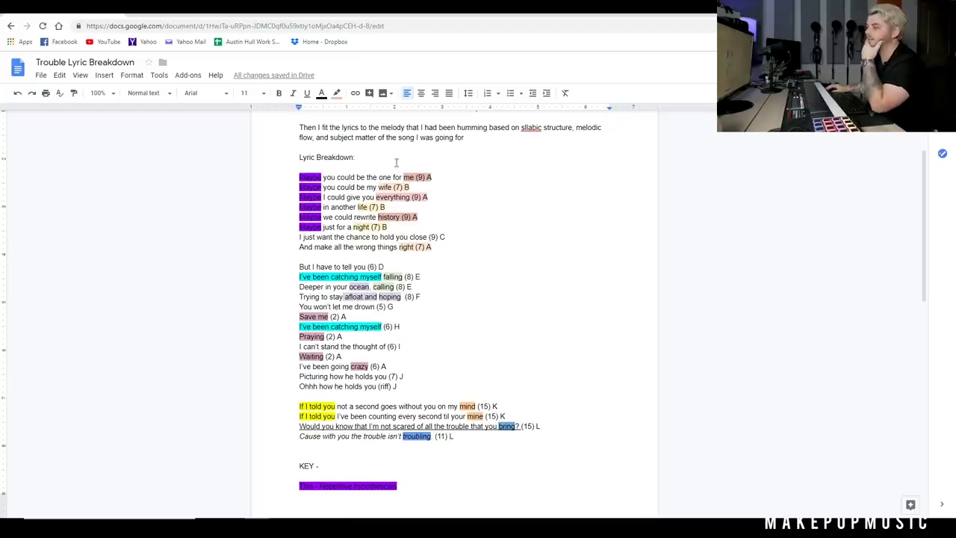
drag(300, 187, 326, 189)
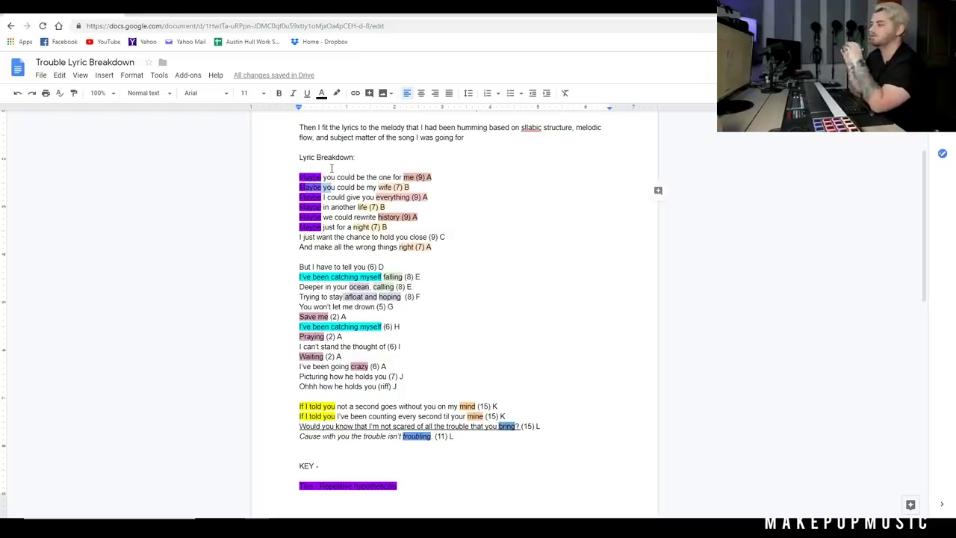
click(373, 188)
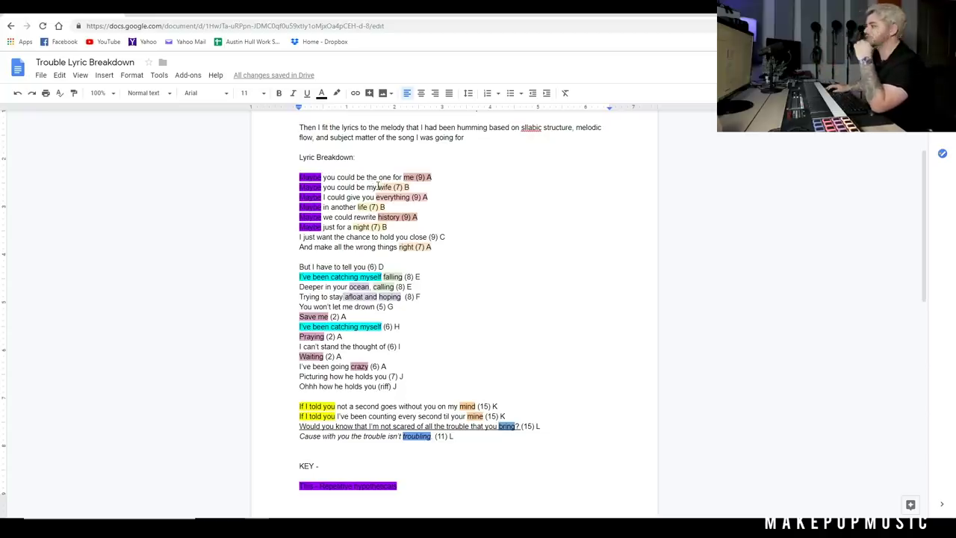
drag(333, 187, 408, 189)
click(410, 187)
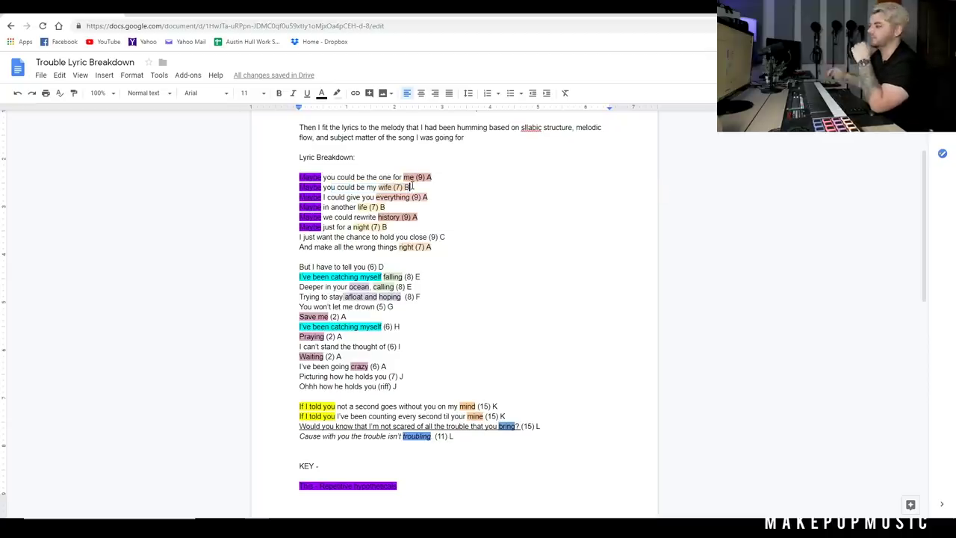
drag(345, 187, 416, 193)
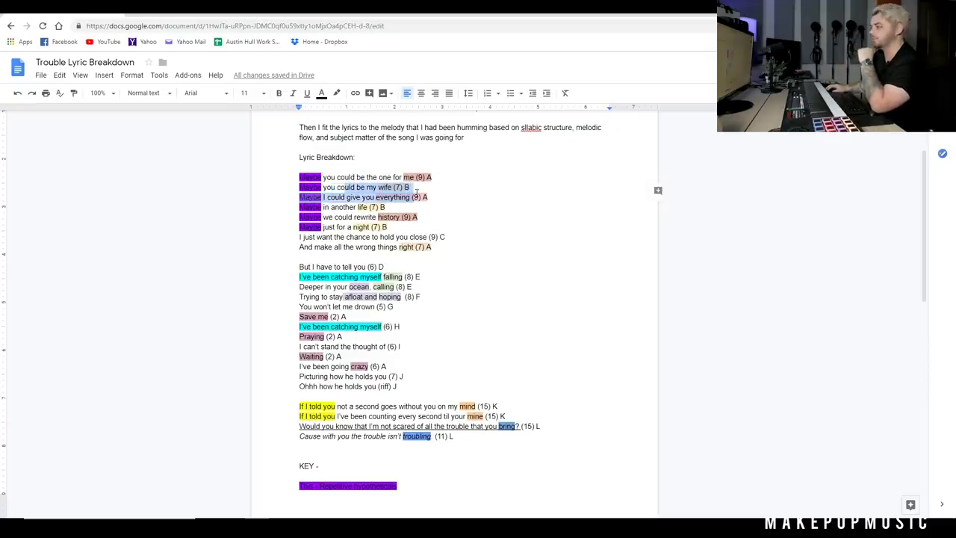
Step: Examine the remaining verse lines one at a time, from "Maybe I could give you everything" to "And make all the wrong things right"
drag(297, 197, 420, 190)
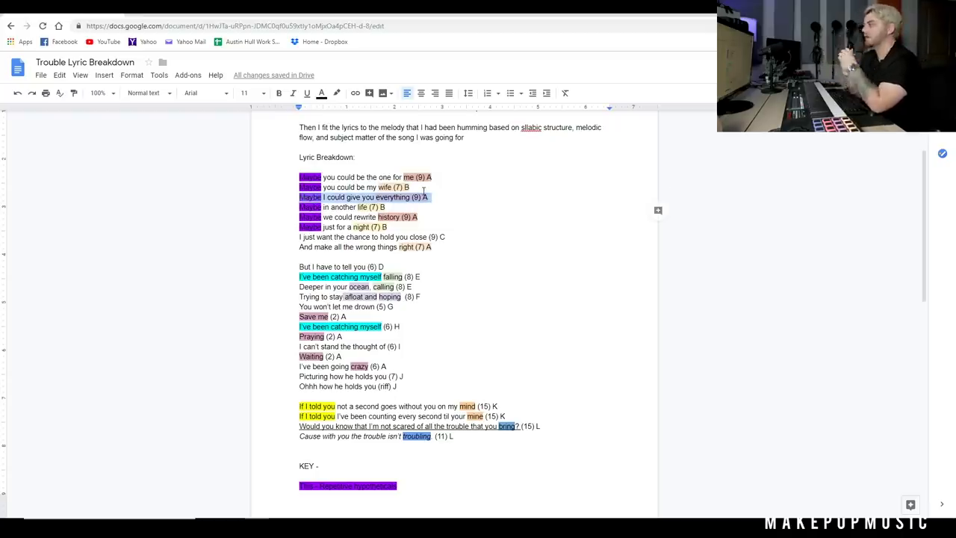
click(305, 212)
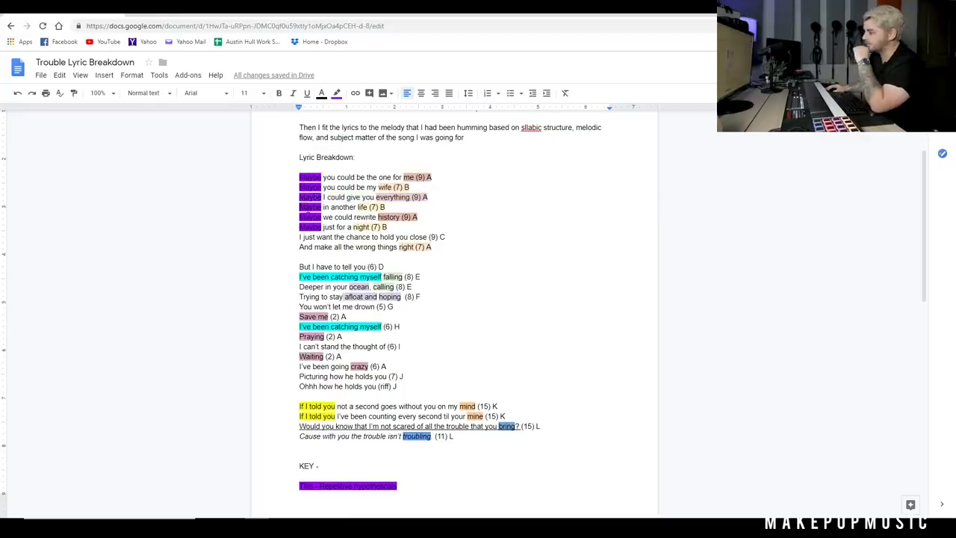
drag(299, 208, 387, 209)
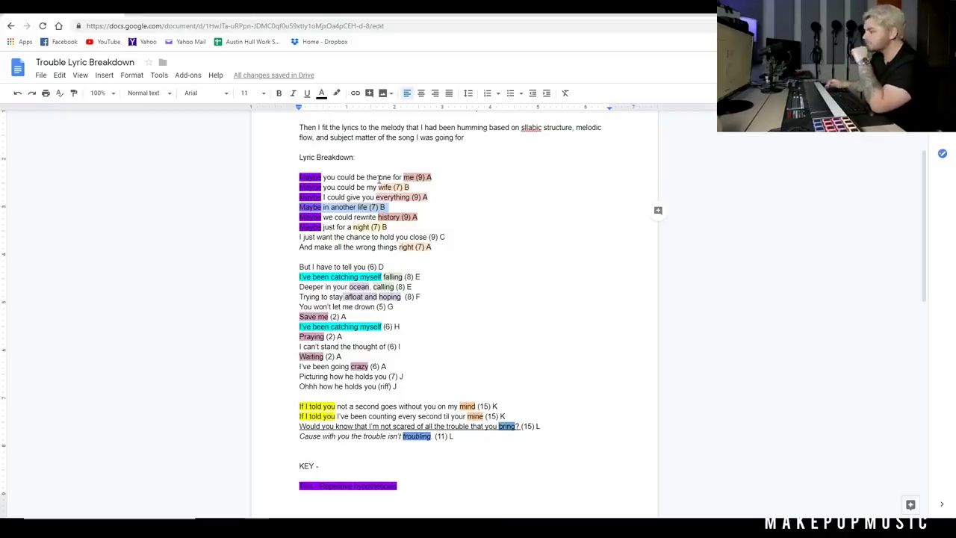
drag(294, 216, 427, 217)
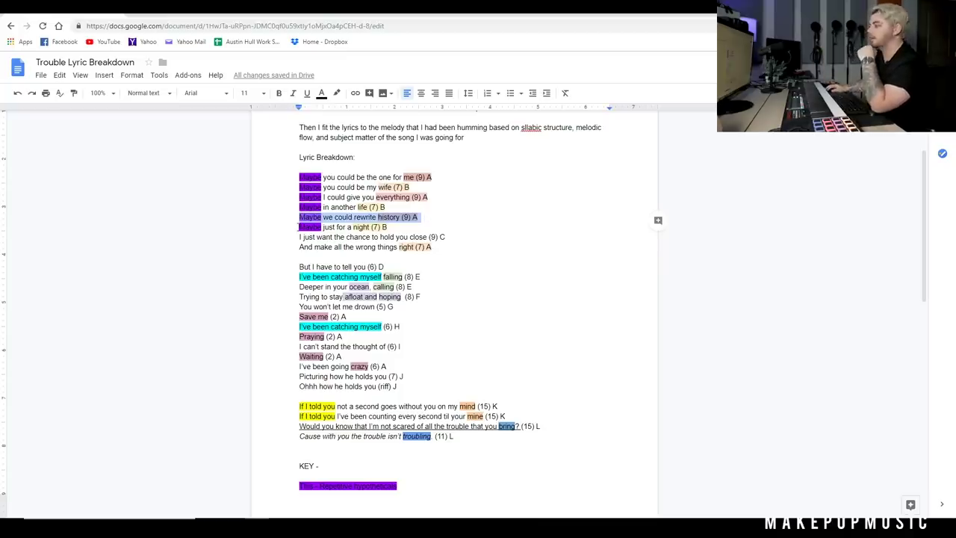
key(Down)
key(shift+Home)
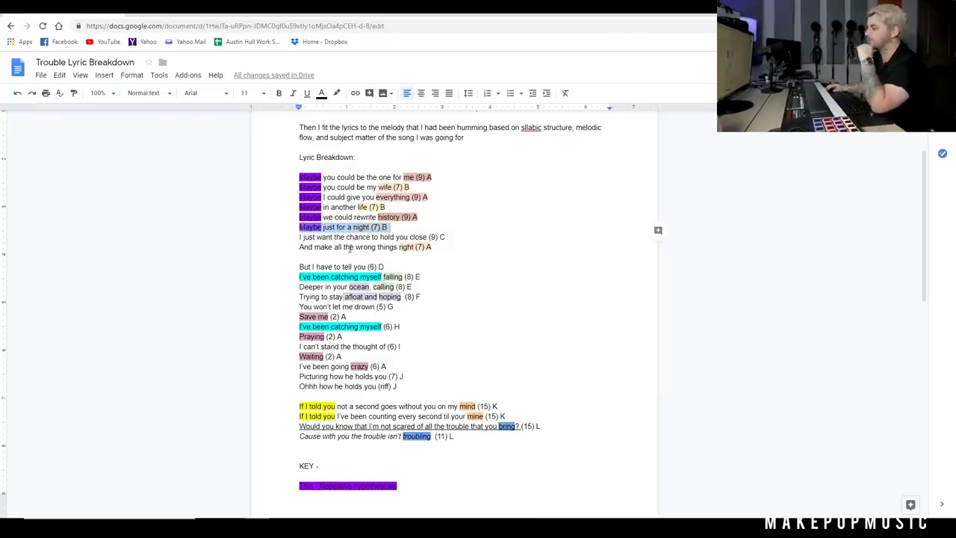
drag(288, 241, 450, 237)
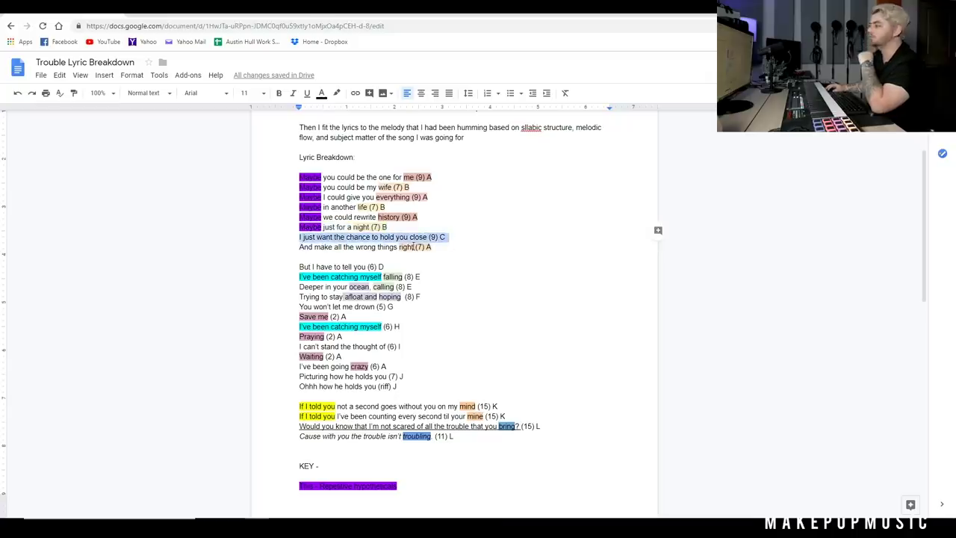
drag(301, 247, 576, 247)
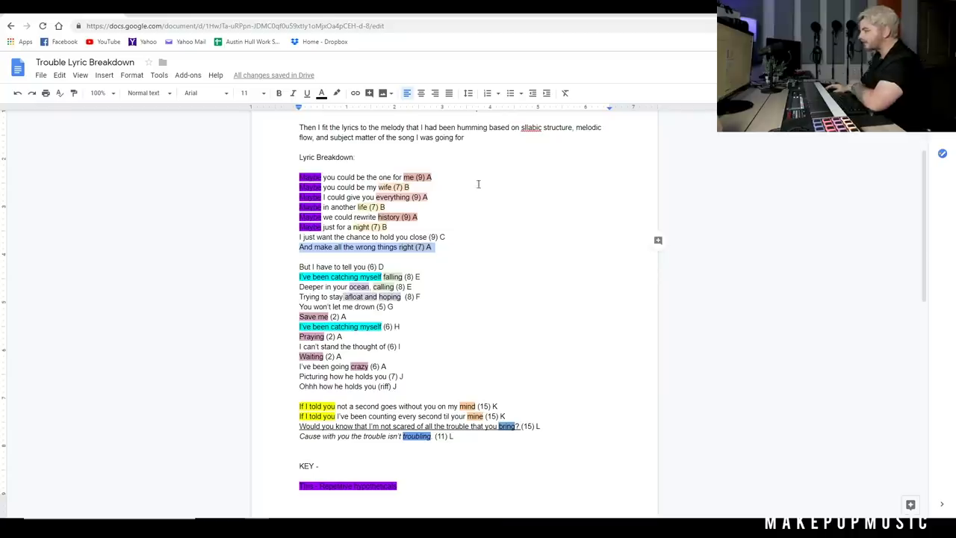
click(463, 248)
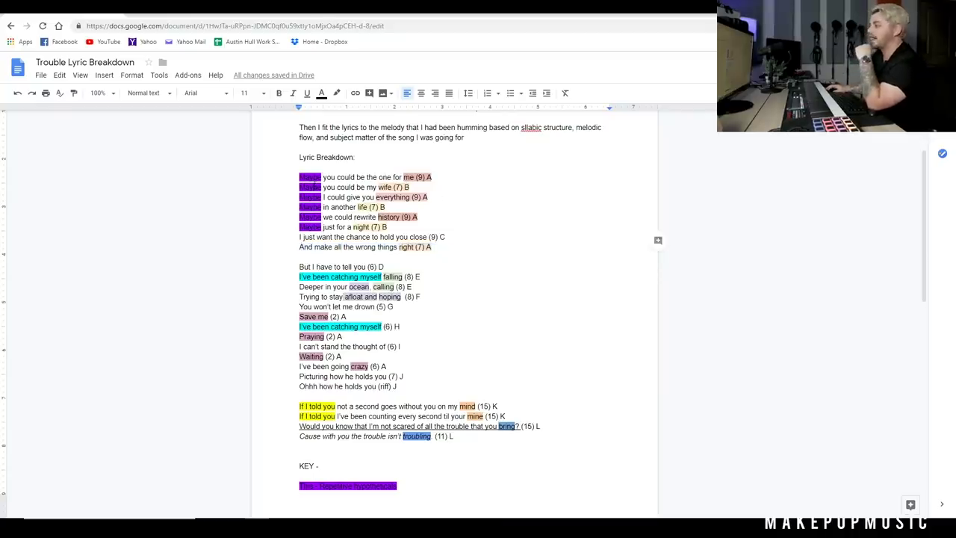
Step: Examine the repeated "Maybe" openings of the first verse and the line "Maybe we could rewrite history"
click(323, 177)
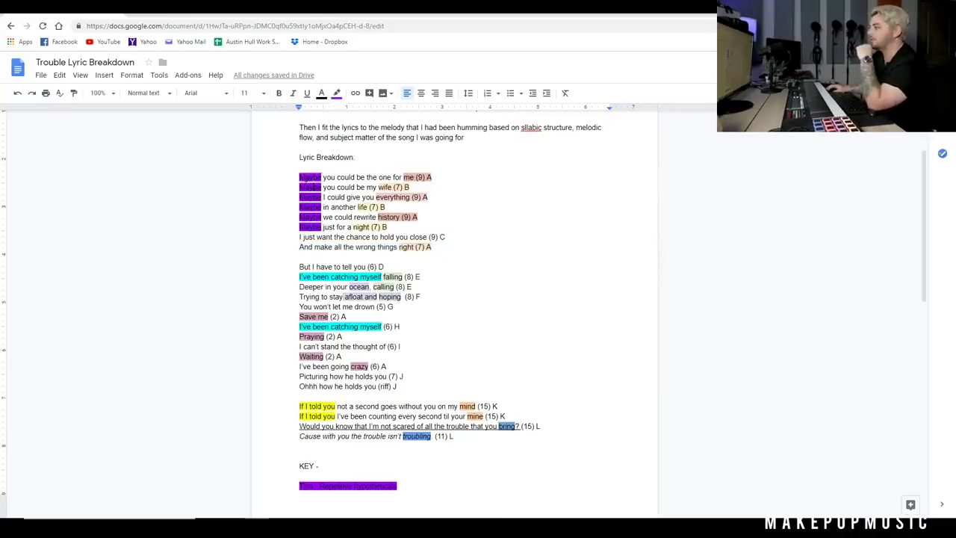
drag(299, 197, 322, 177)
click(301, 188)
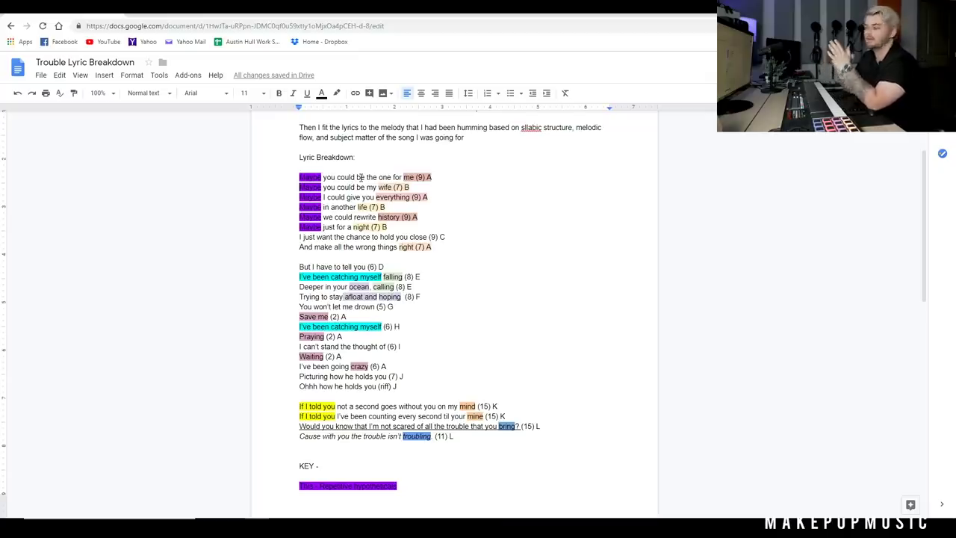
drag(324, 208, 299, 216)
shift+click(417, 217)
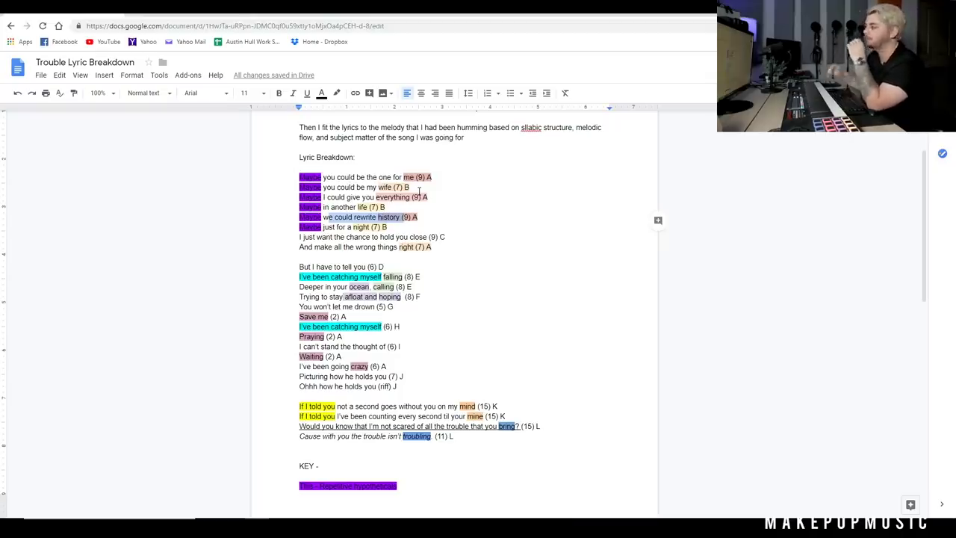
click(274, 178)
drag(299, 188, 348, 188)
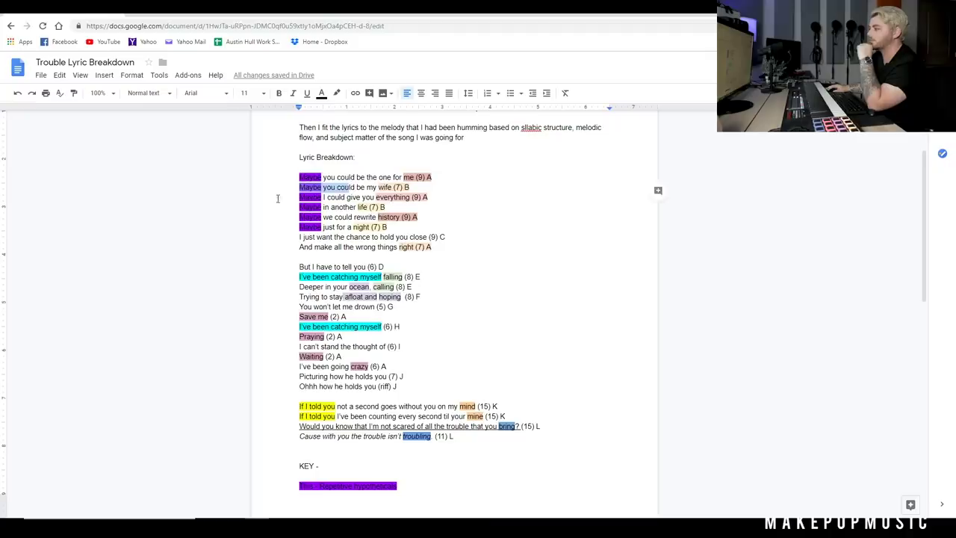
drag(277, 198, 274, 211)
drag(360, 207, 356, 207)
key(ctrl+z)
key(ctrl+z)
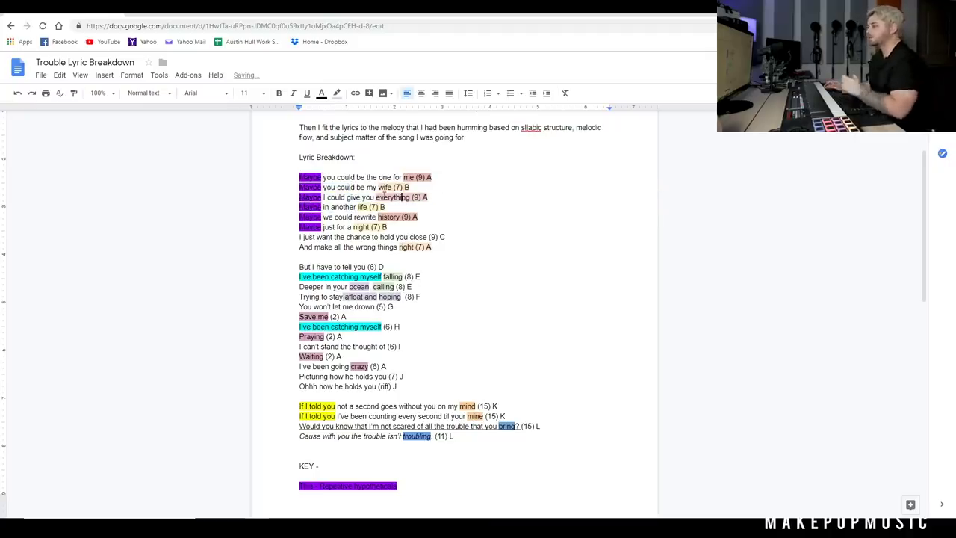
Step: Check the verse's rhyme labels and change the one after "And make all the wrong things right (7)" to B
click(404, 176)
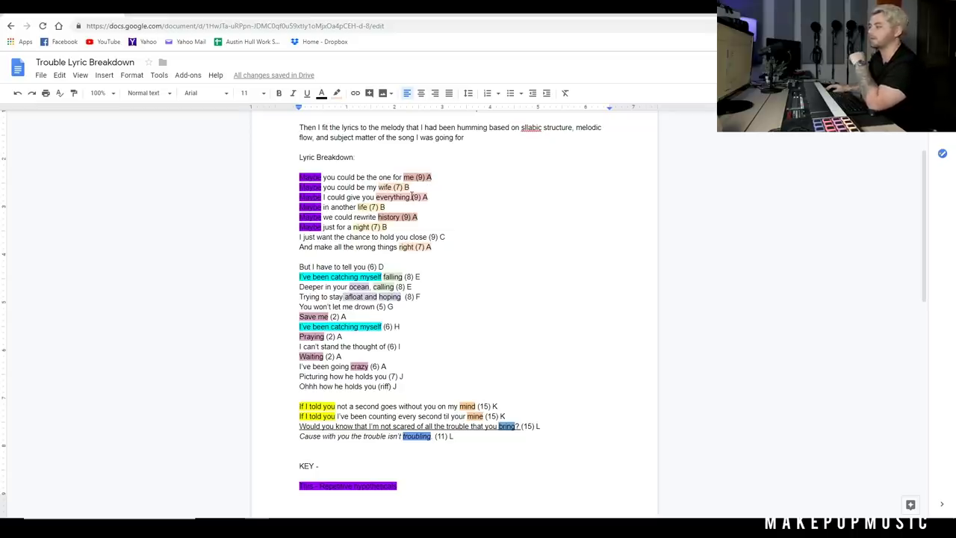
key(Right)
key(Right)
key(Right)
key(Right)
key(Right)
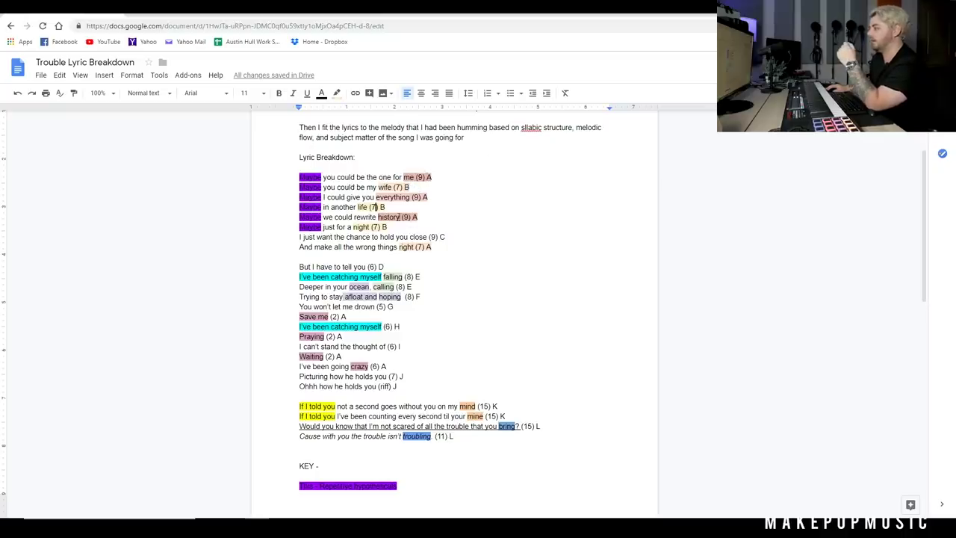
click(429, 248)
key(BackSpace)
text(B)
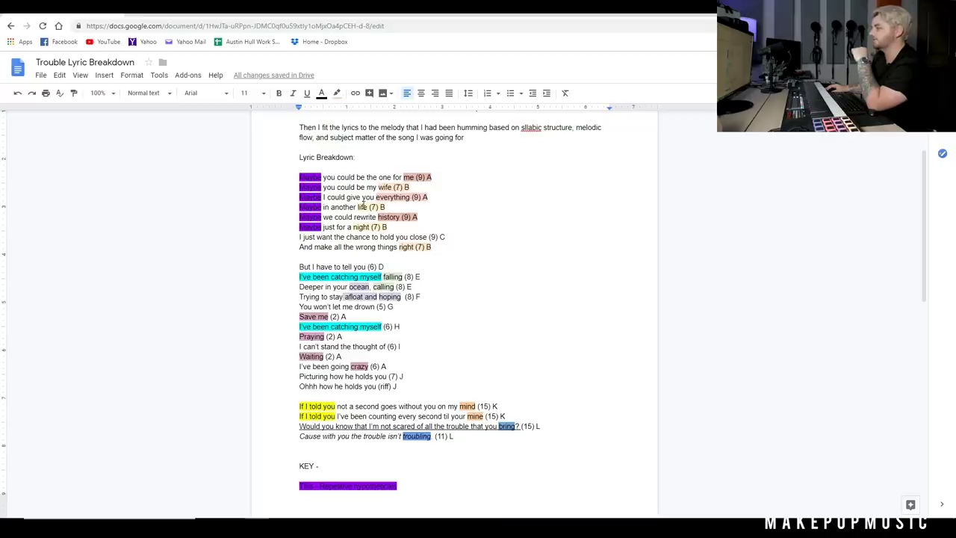
Step: Compare the "night" and "right" rhymes, and examine "I just want the chance to hold you close" and "But I have to tell you"
click(373, 227)
click(418, 248)
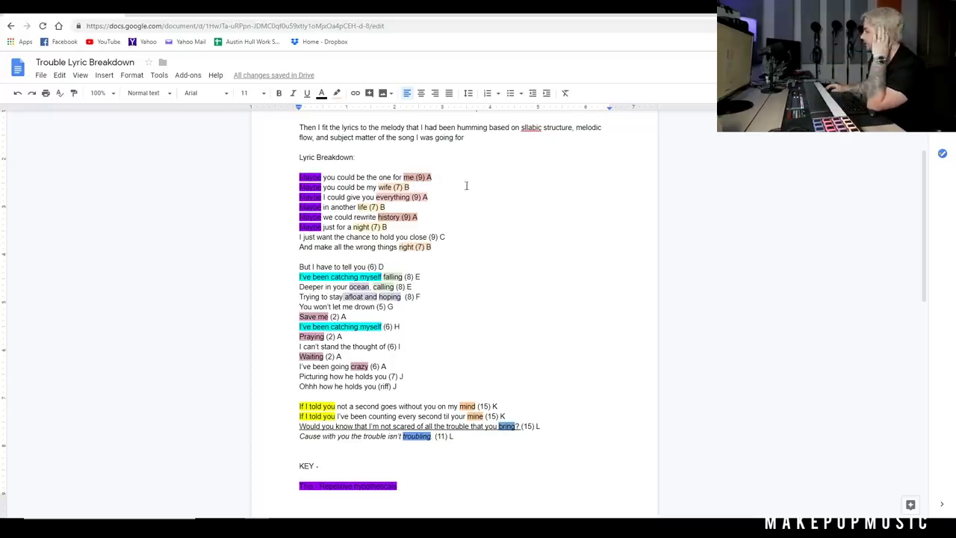
click(445, 236)
drag(445, 236, 299, 237)
click(335, 237)
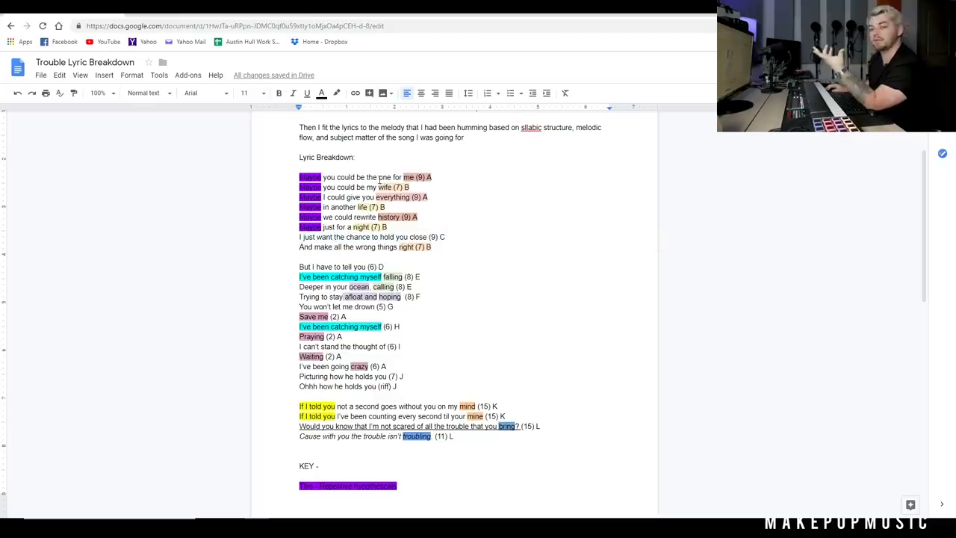
drag(364, 276, 352, 267)
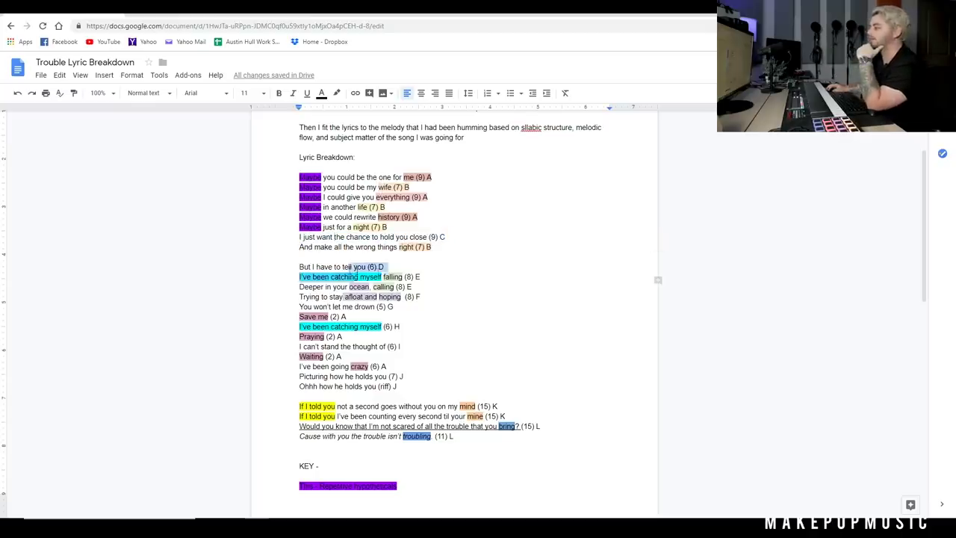
click(354, 266)
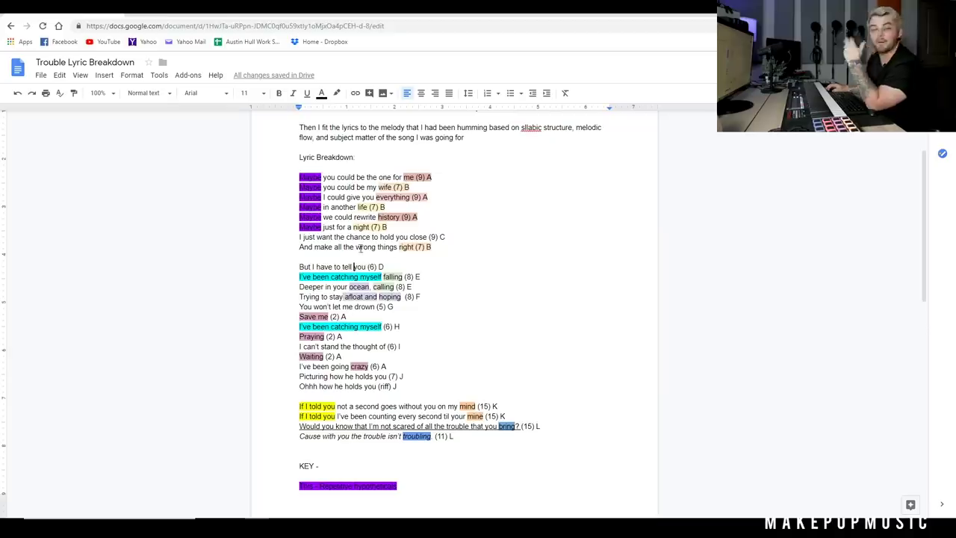
drag(299, 237, 437, 238)
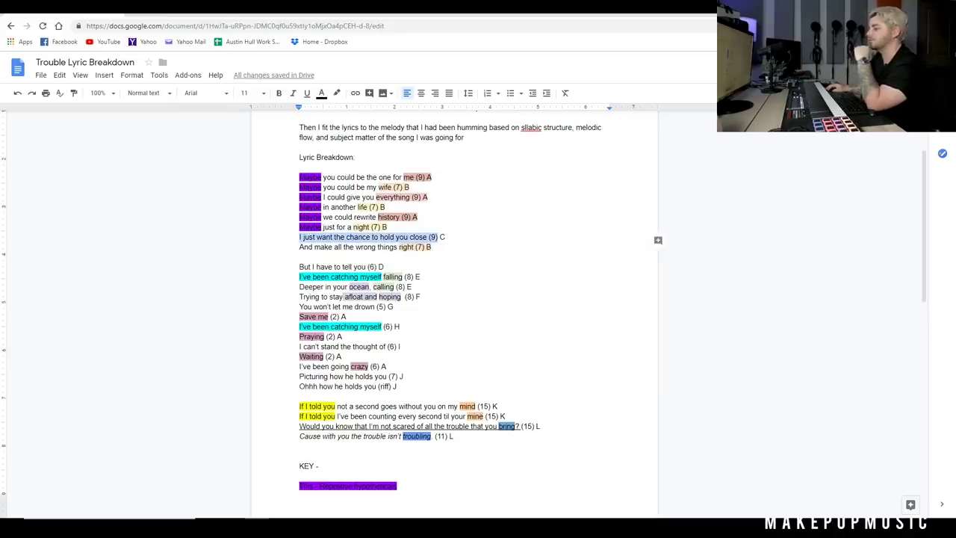
Step: Switch to Cubase, unmute the LEAD Vocals folder and play the song from bar 1, returning to the lyric document
click(326, 485)
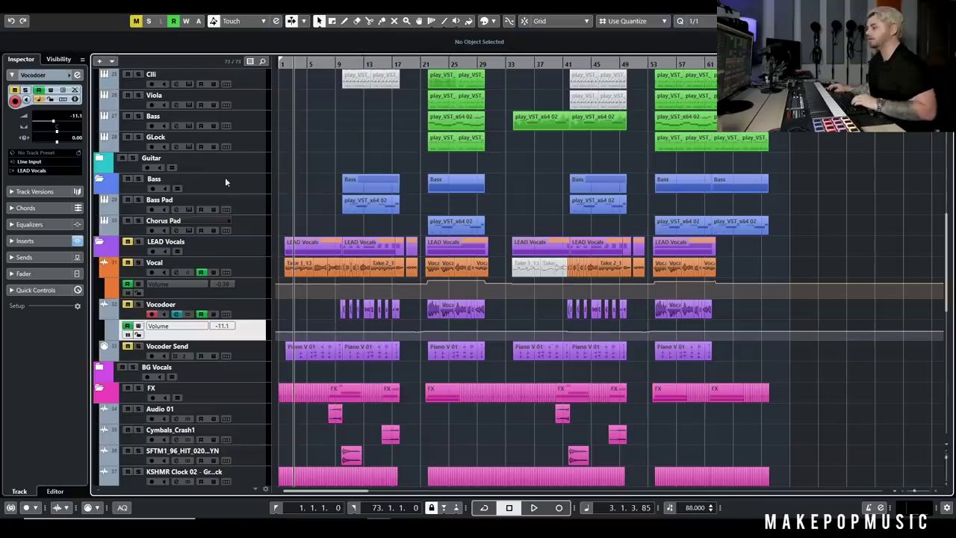
click(127, 241)
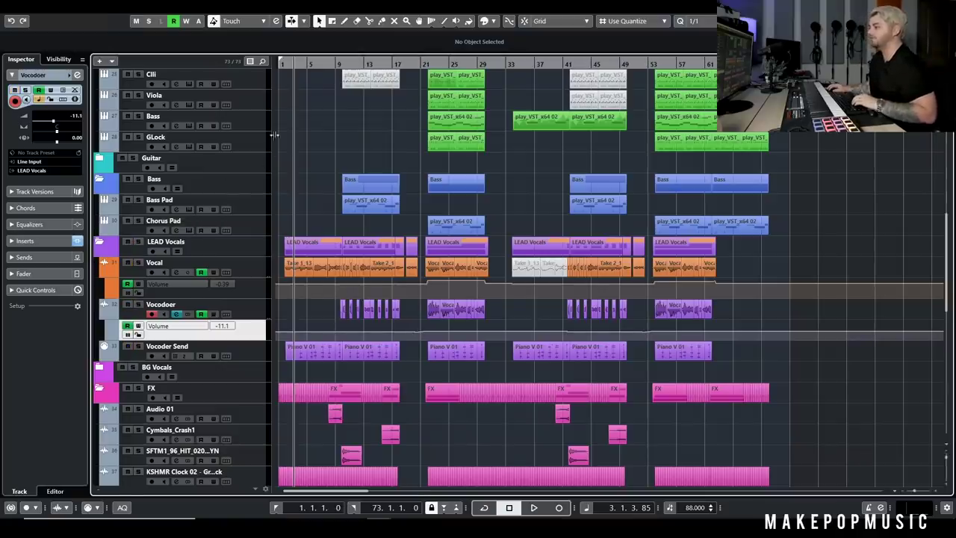
click(282, 65)
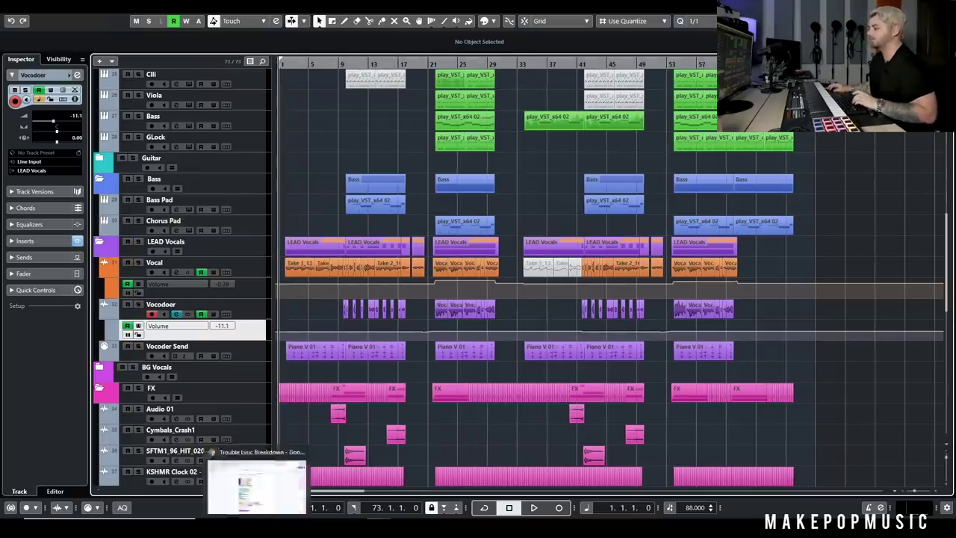
click(257, 482)
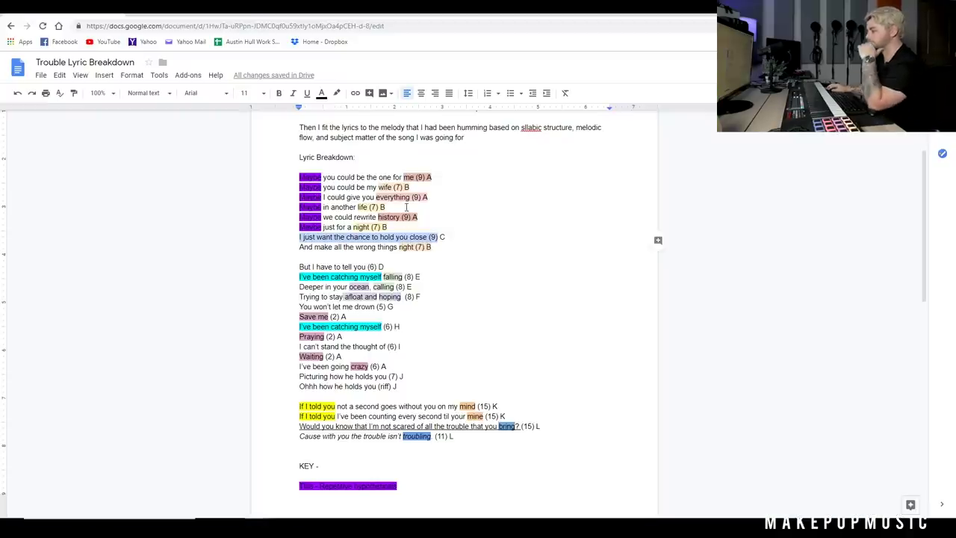
Step: Follow "Maybe you could be the one for me" and "Maybe you could be my wife" along with the playing song
click(366, 180)
key(ctrl+shift+Right)
key(ctrl+shift+Right)
key(ctrl+shift+Right)
key(ctrl+shift+Right)
key(ctrl+shift+Right)
key(ctrl+shift+Right)
key(ctrl+shift+Right)
key(ctrl+shift+Right)
key(ctrl+shift+Right)
key(ctrl+shift+Right)
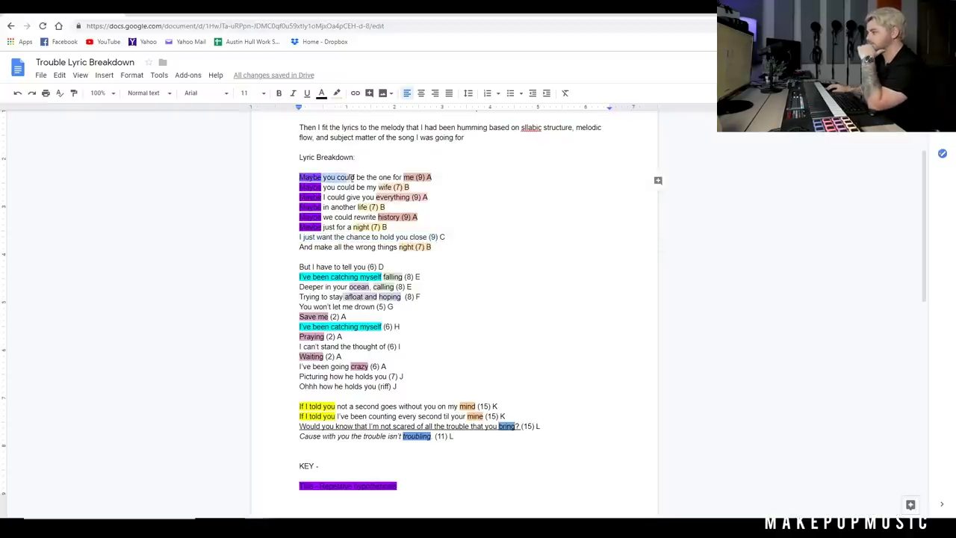
drag(300, 187, 409, 186)
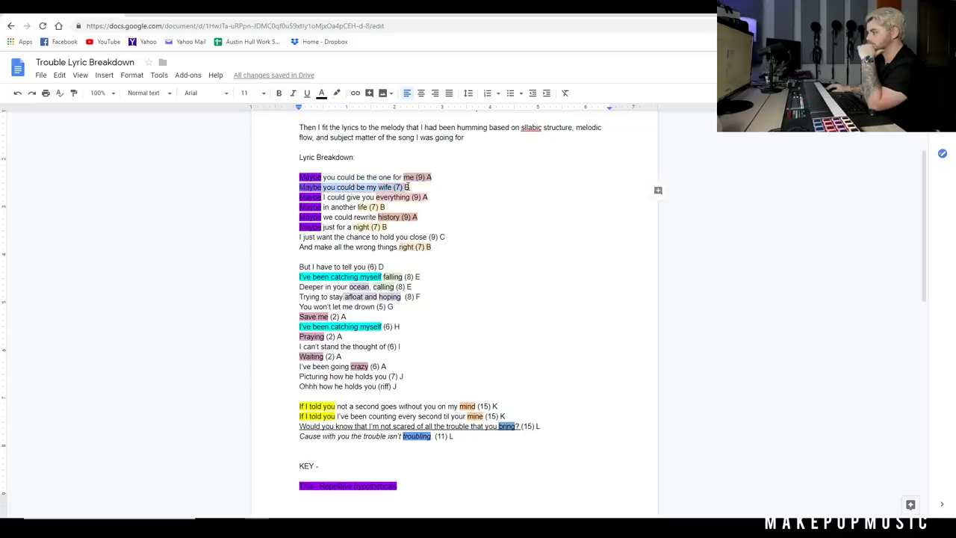
Step: Follow the remaining first-verse lines with the song, from "Maybe I could give you everything" to "And make all the wrong things right"
drag(299, 197, 436, 197)
drag(286, 207, 416, 219)
drag(296, 228, 389, 228)
click(298, 236)
drag(298, 237, 440, 247)
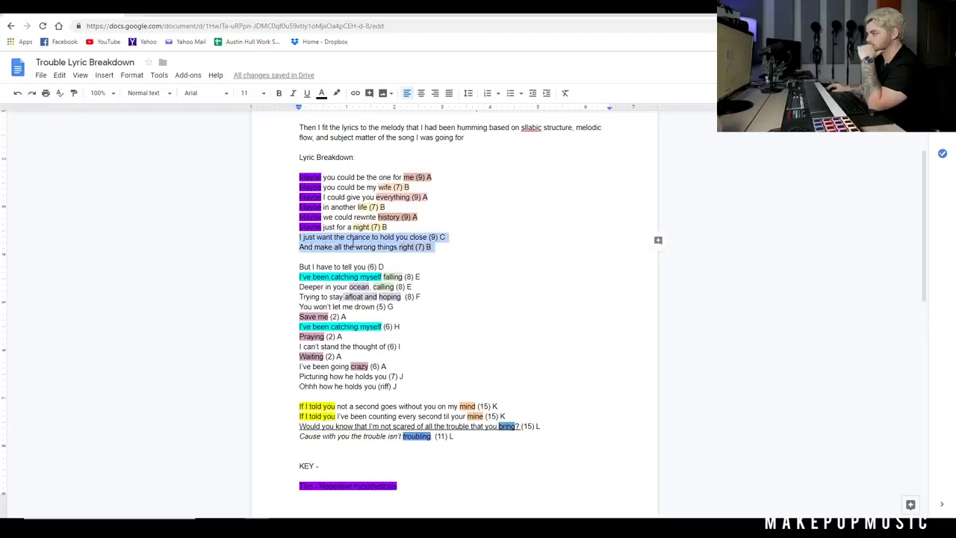
drag(297, 247, 434, 248)
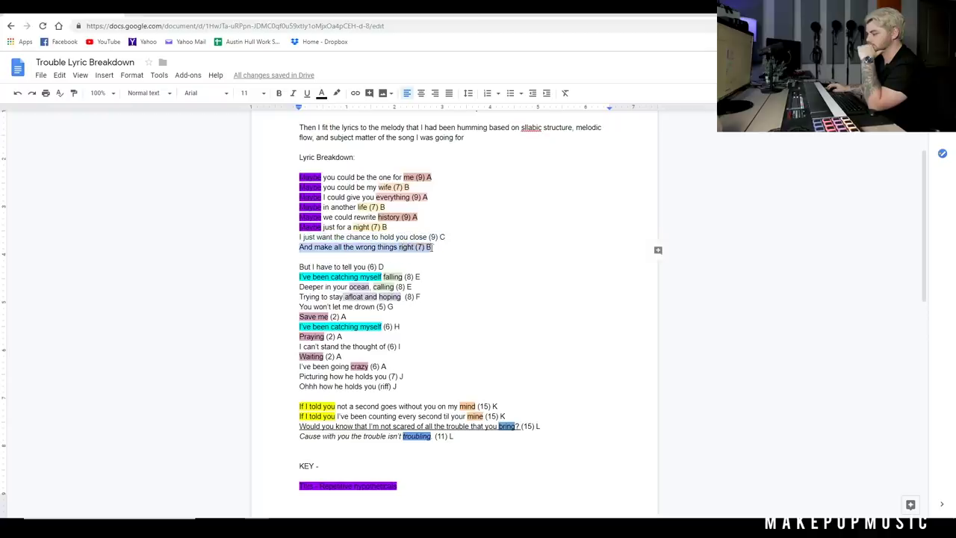
Step: Stop the song in Cubase and correct the misspelled "sllabic" to "syllabic" in the lyric document
click(354, 486)
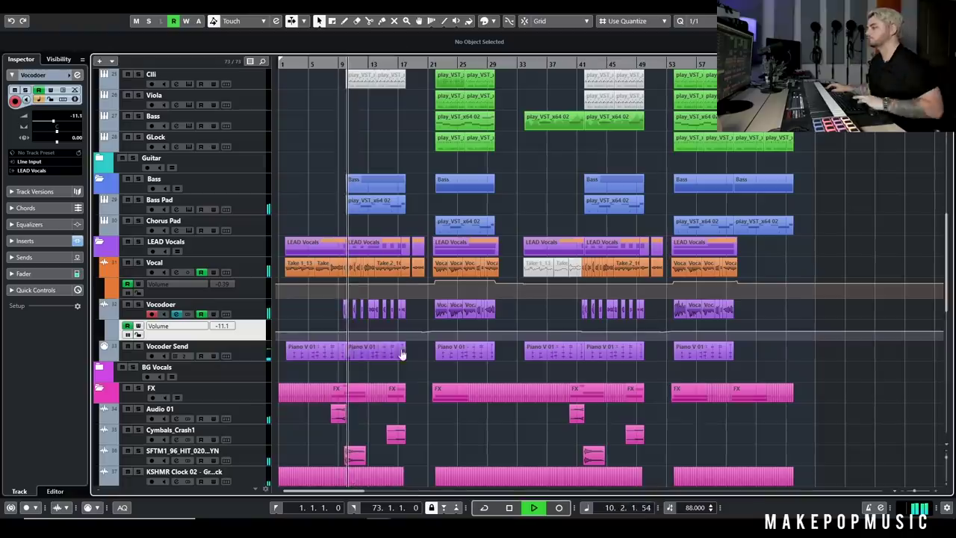
key(alt+Tab)
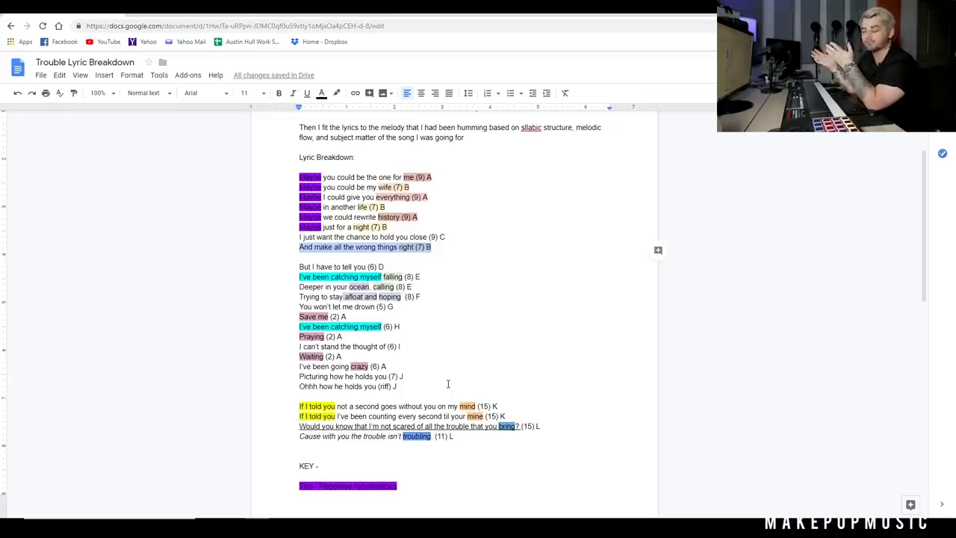
right_click(531, 129)
click(554, 156)
Step: Examine "I just want the chance to hold you close" and compare it with the rhyming lines above it
drag(291, 237, 467, 236)
click(447, 237)
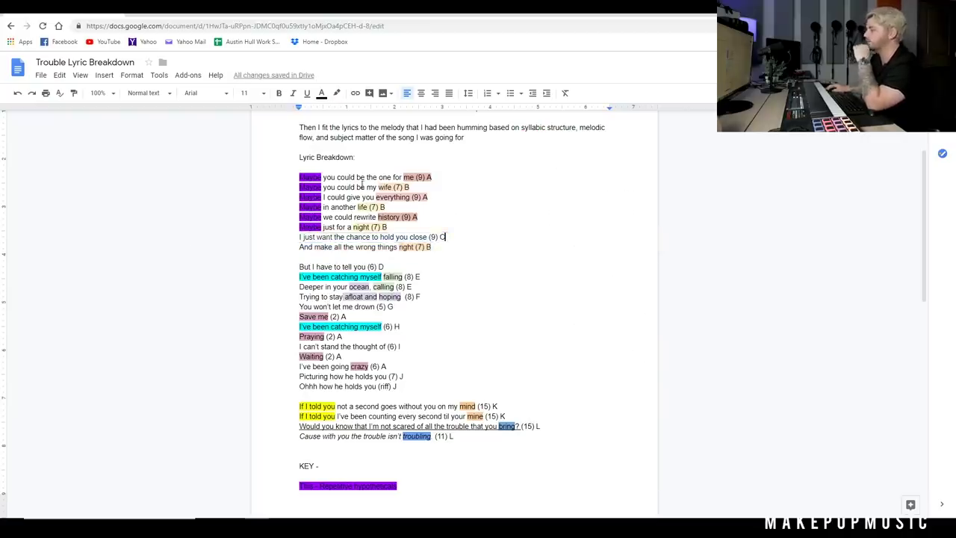
click(414, 177)
drag(321, 237, 427, 209)
key(Right)
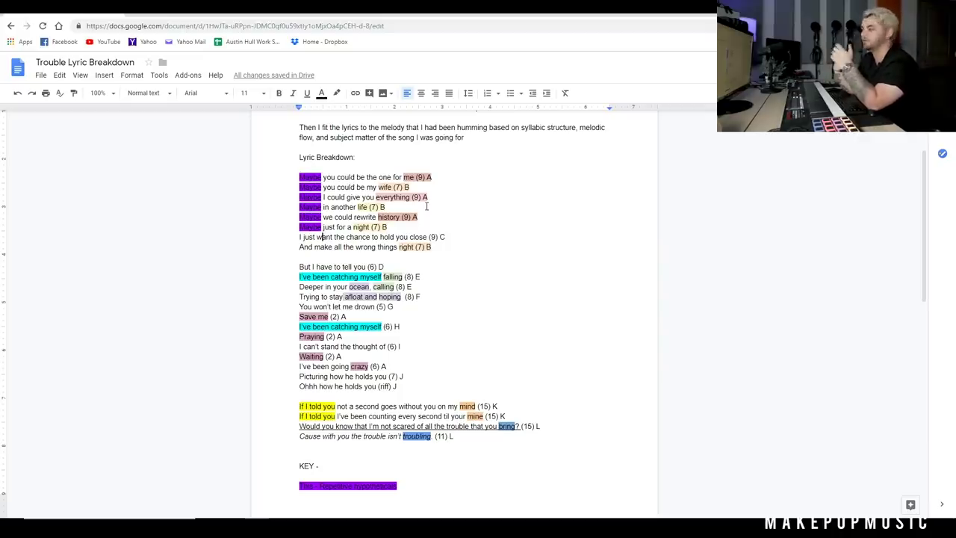
Step: Examine the second lyric section as a block, from "But I have to tell you" to "Waiting"
scroll(428, 207, down, 2)
scroll(444, 154, up, 1)
click(288, 219)
drag(288, 218, 406, 305)
click(407, 305)
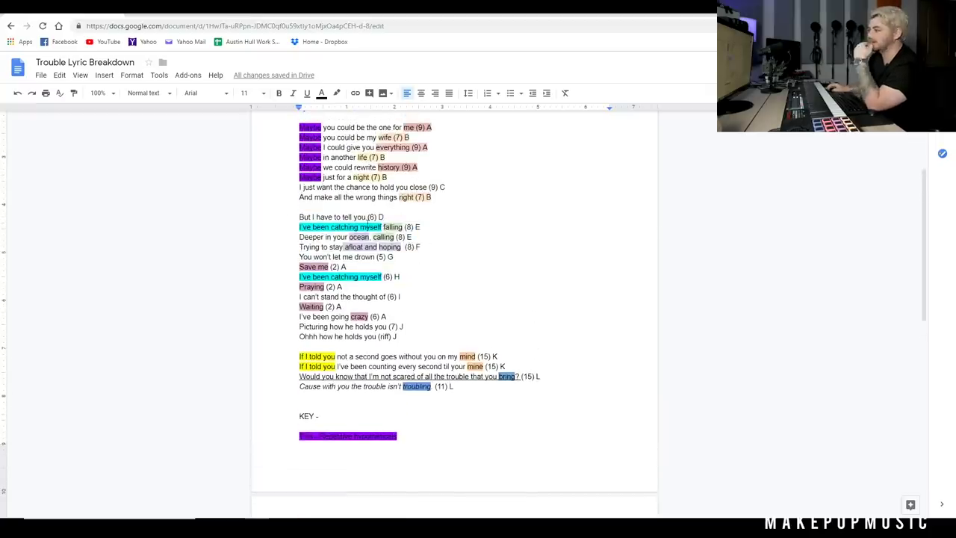
click(417, 215)
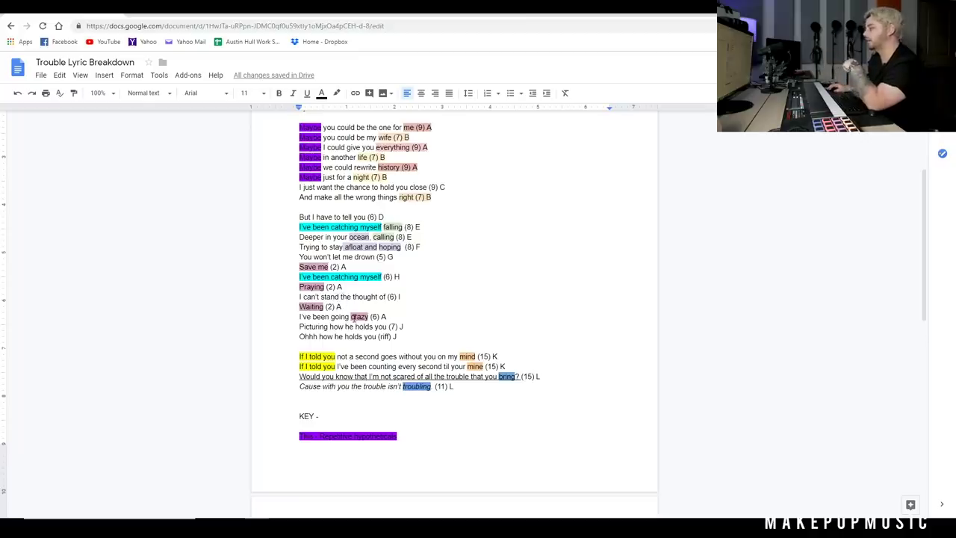
Step: Examine the line "But I have to tell you" and its D rhyme label
drag(299, 217, 365, 217)
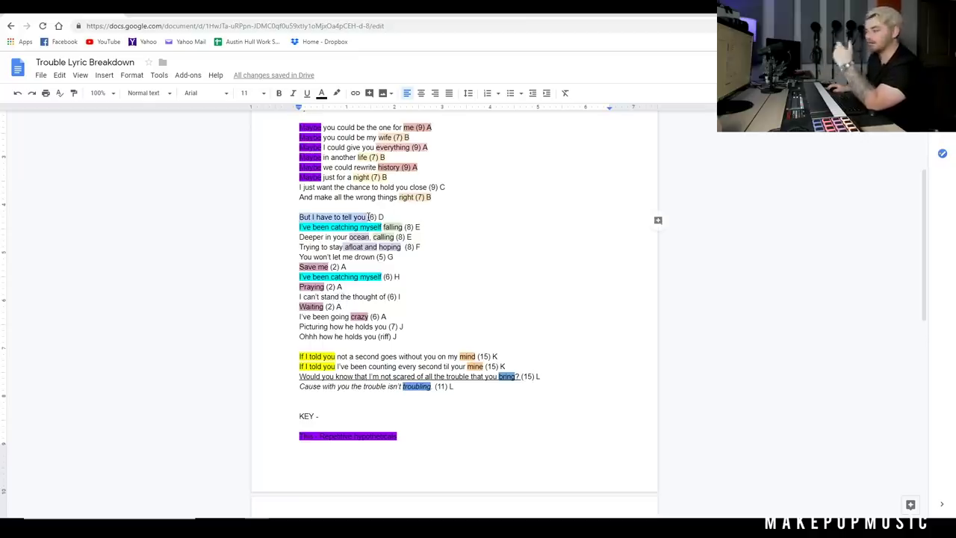
click(379, 216)
double_click(379, 217)
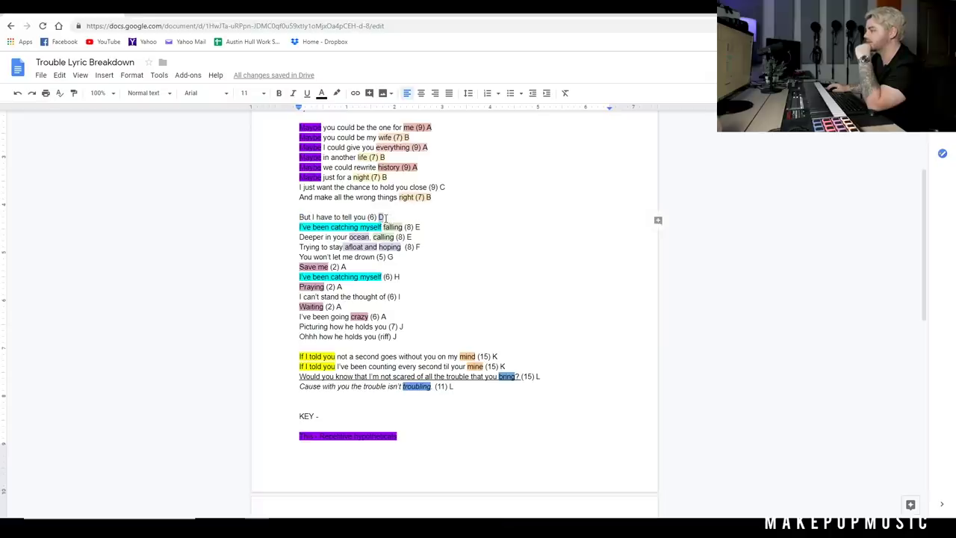
click(379, 217)
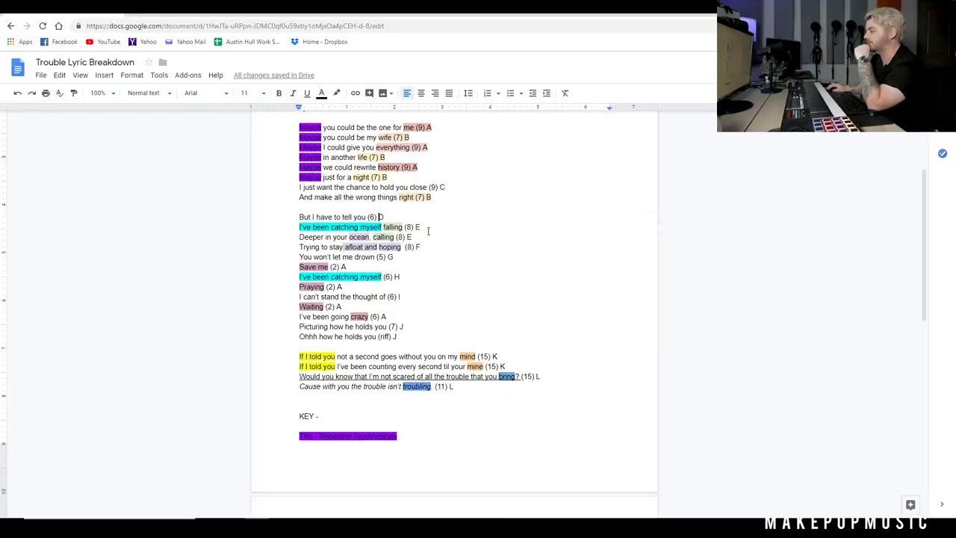
Step: Check the "ocean", "afloat and hoping" and "crazy" lines, and revisit the section's opening line "But I have to tell you"
click(353, 246)
key(Up)
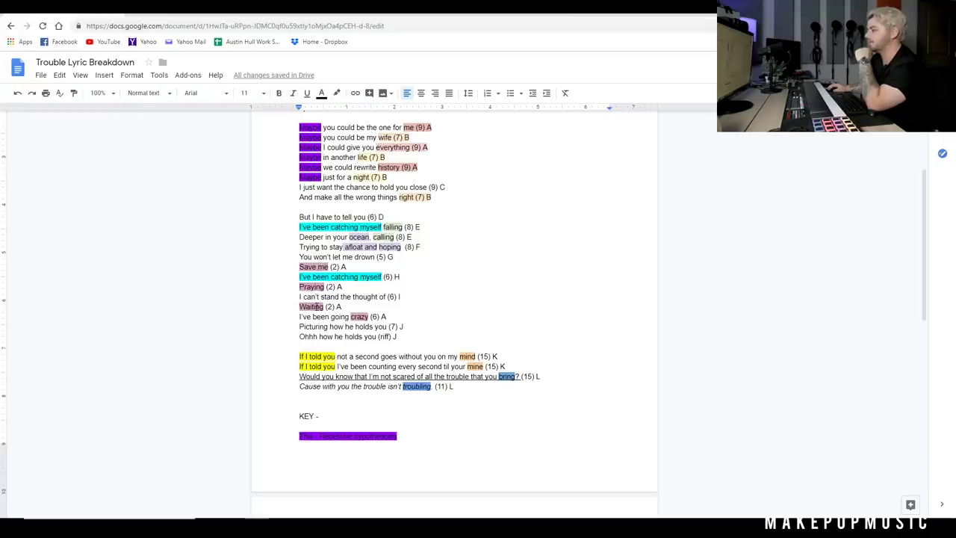
click(357, 316)
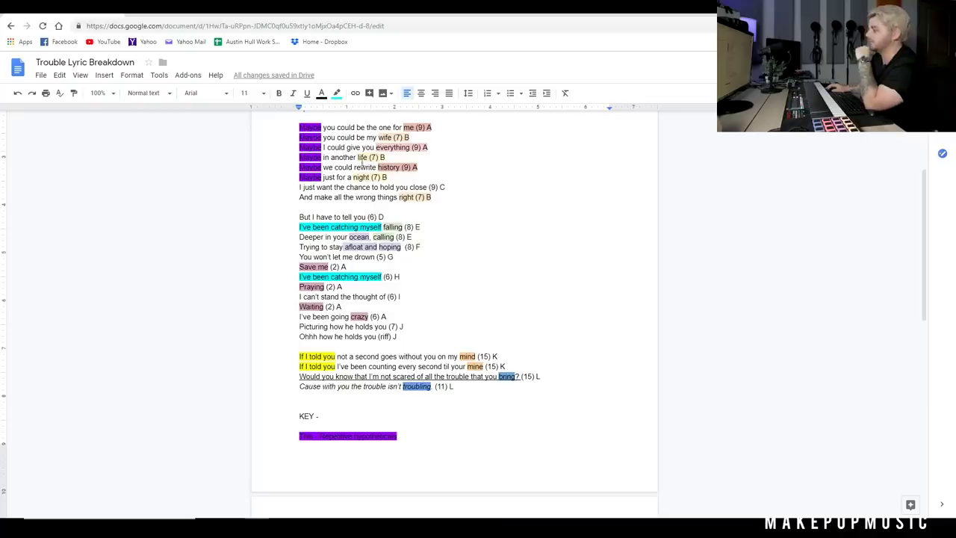
drag(388, 218, 299, 218)
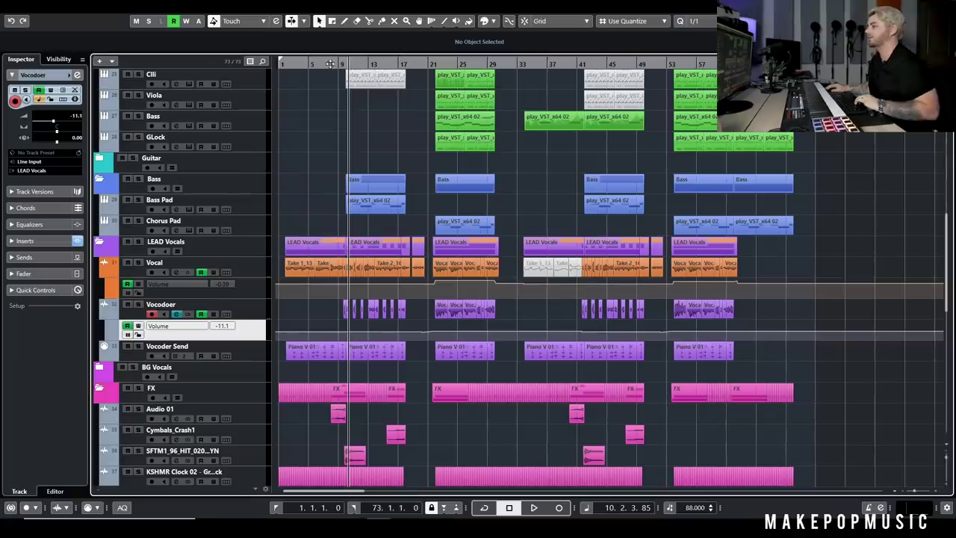
Step: Listen in Cubase to the short passage from about bar 9 to bar 10, and return to the lyric document
click(342, 63)
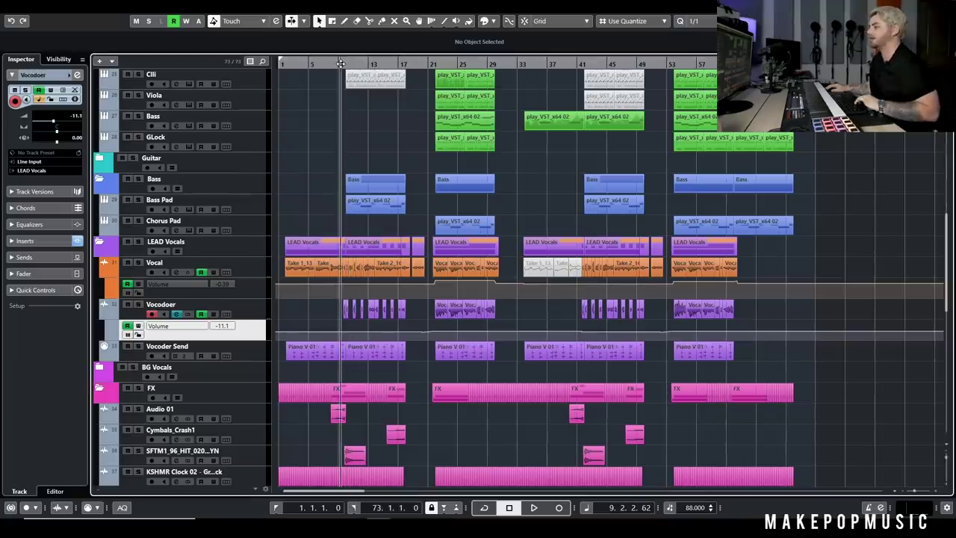
key(space)
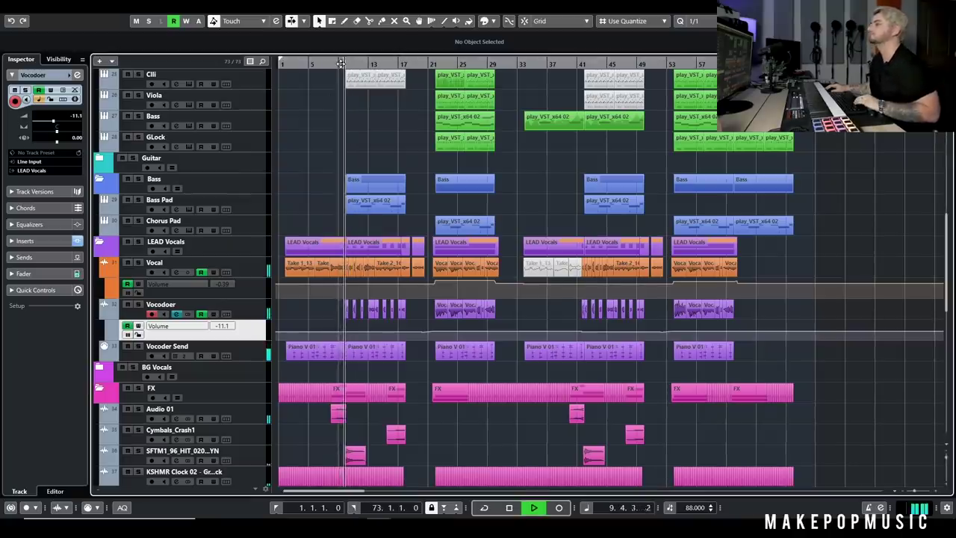
key(space)
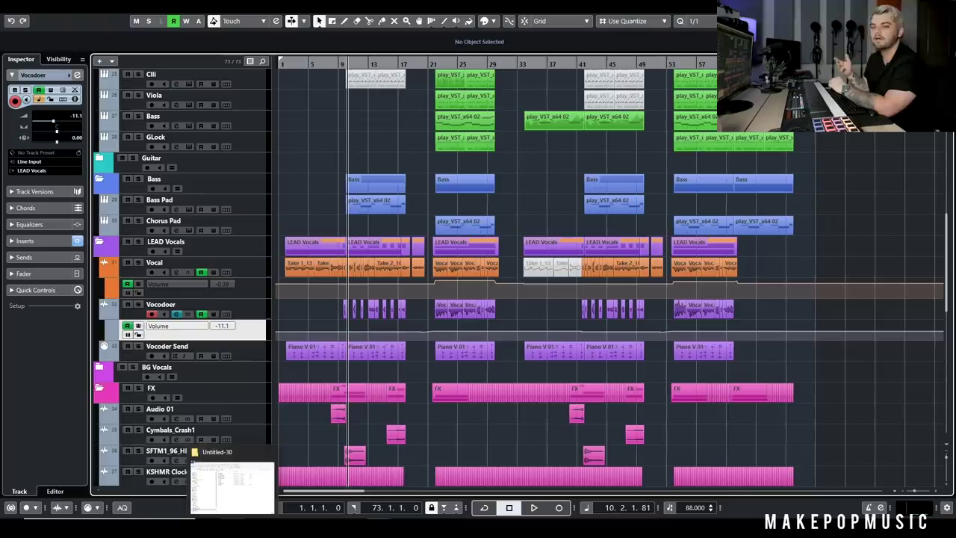
key(alt+Tab)
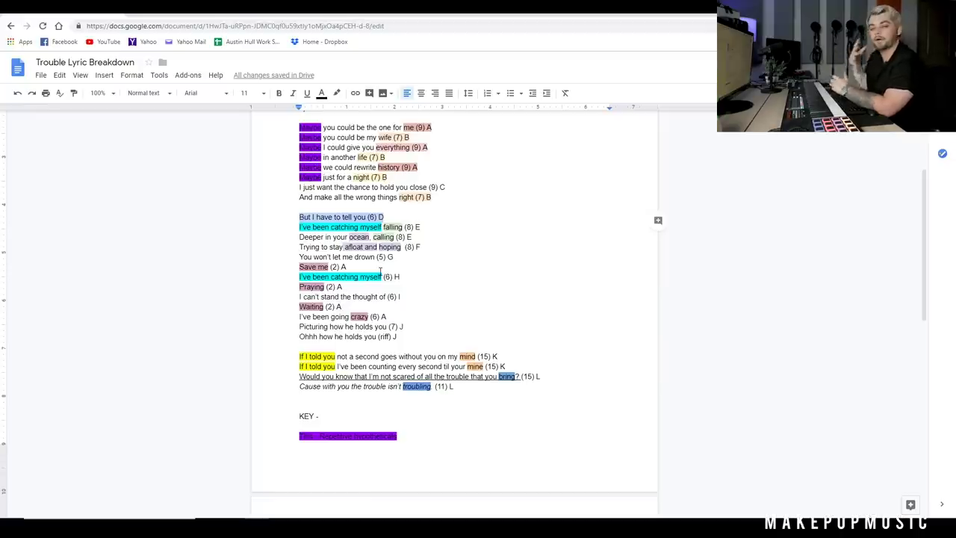
Step: Look over the drum, synth and bass tracks in the Cubase arrangement and select the first verse's lead vocal clips
key(alt+Tab)
scroll(414, 197, up, 10)
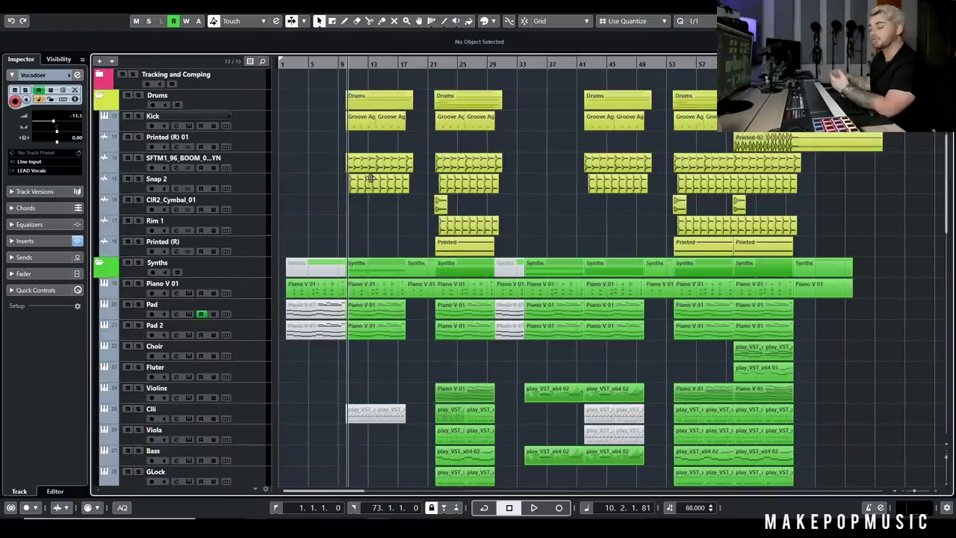
scroll(329, 177, down, 4)
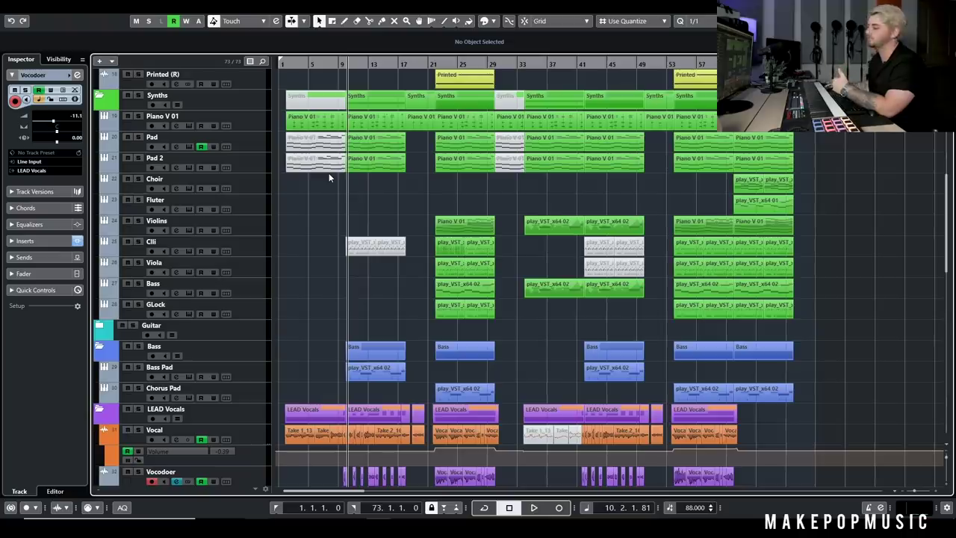
scroll(329, 173, down, 4)
drag(312, 226, 343, 272)
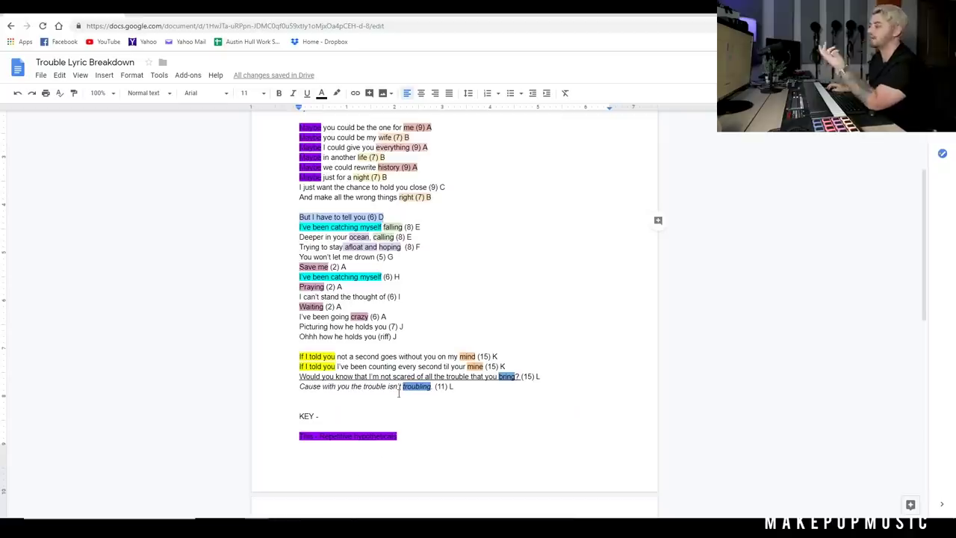
Step: Compare the whole first verse in the lyric document with the transition line "But I have to tell you"
click(404, 345)
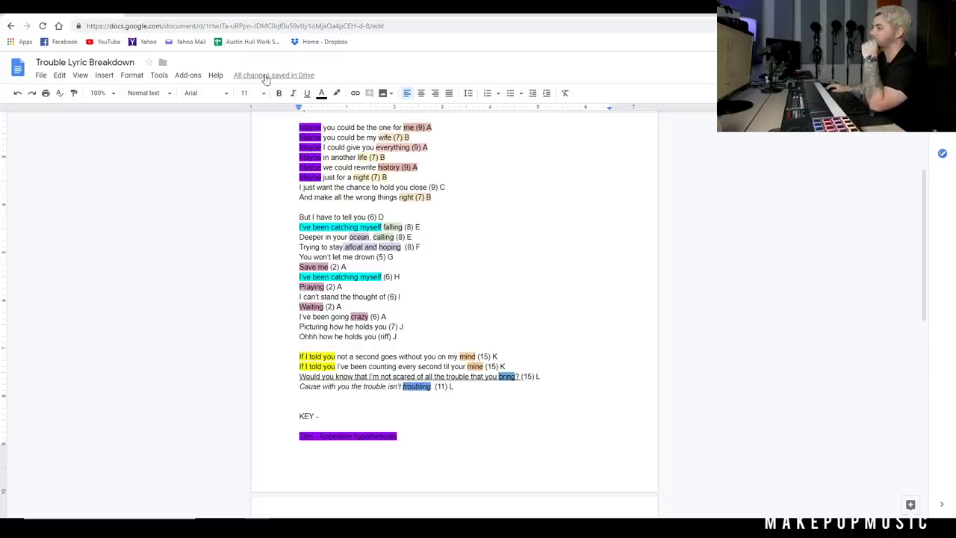
drag(297, 127, 432, 198)
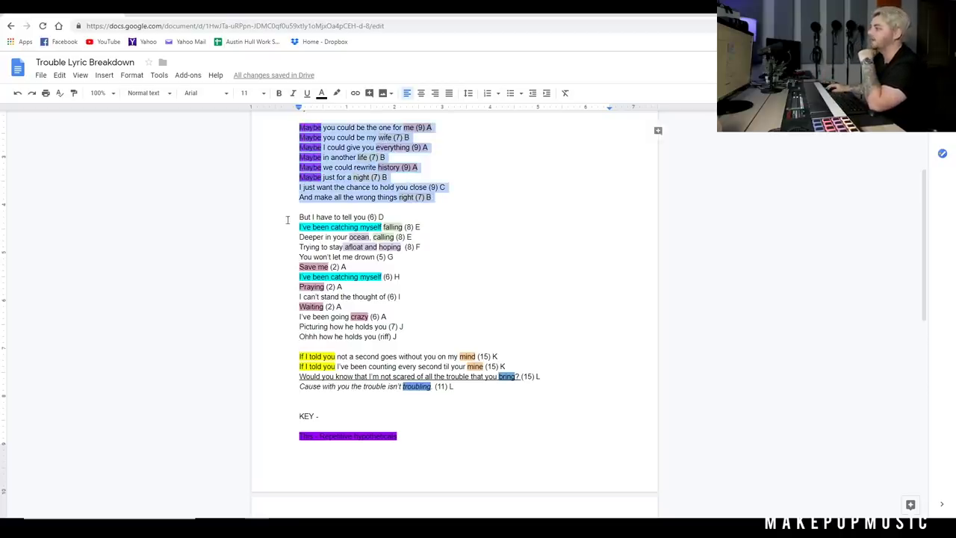
drag(287, 219, 391, 218)
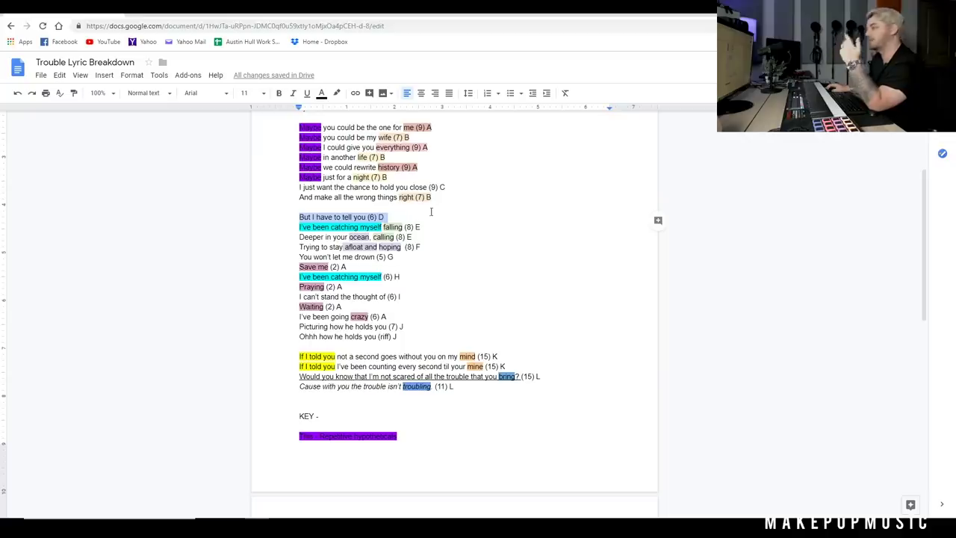
click(395, 224)
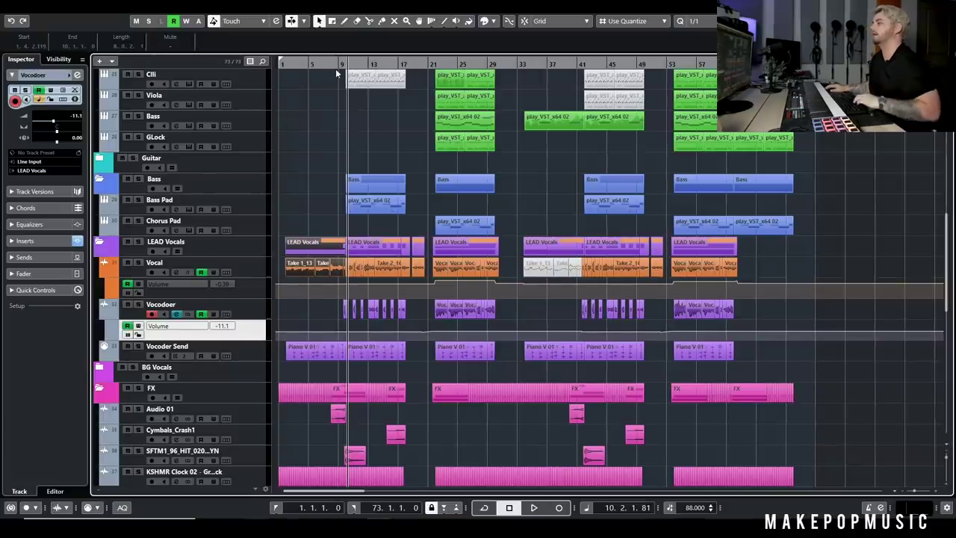
Step: Play the song in Cubase from just before bar 9 and follow the lyrics from "But I have to tell you" to "I can't stand the thought of"
click(338, 64)
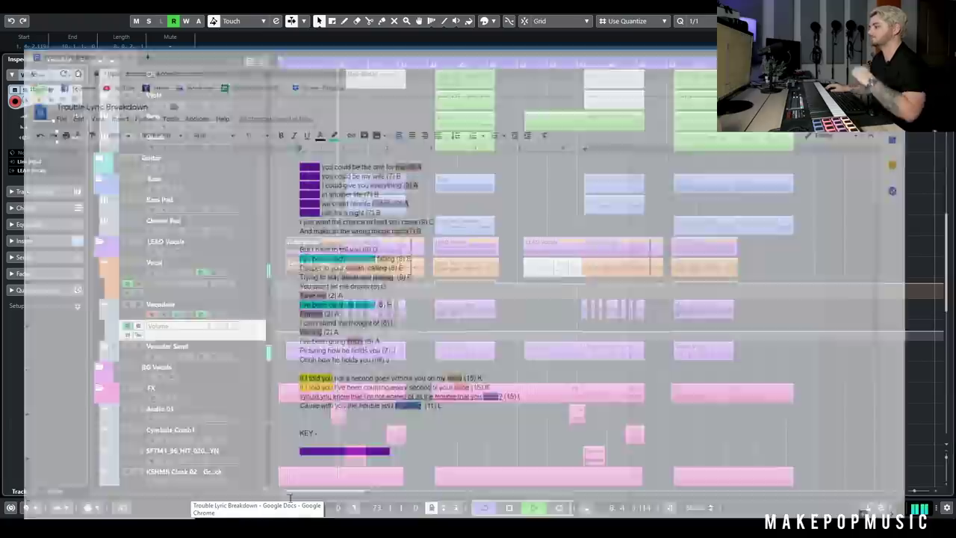
click(257, 526)
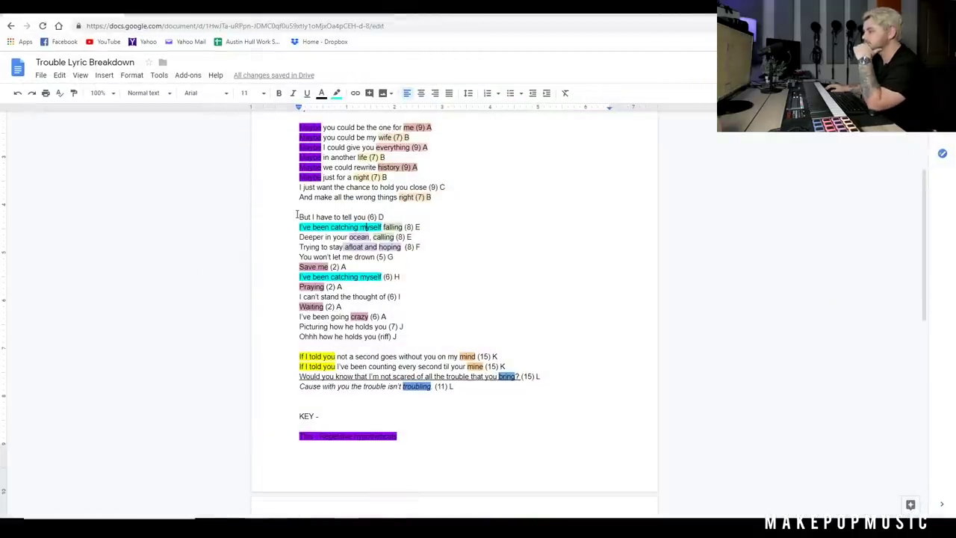
drag(299, 216, 417, 229)
drag(298, 237, 404, 237)
drag(296, 248, 375, 256)
drag(298, 267, 386, 277)
drag(298, 287, 386, 297)
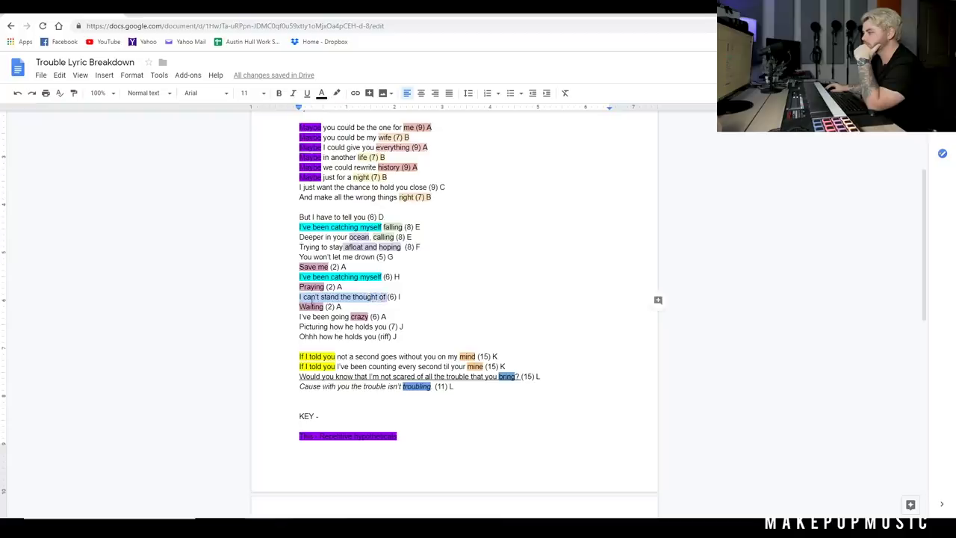
Step: Follow "Waiting", "I've been going crazy" and "Picturing how he holds you" along with the song
double_click(311, 306)
drag(299, 317, 366, 318)
click(294, 324)
drag(294, 325, 386, 329)
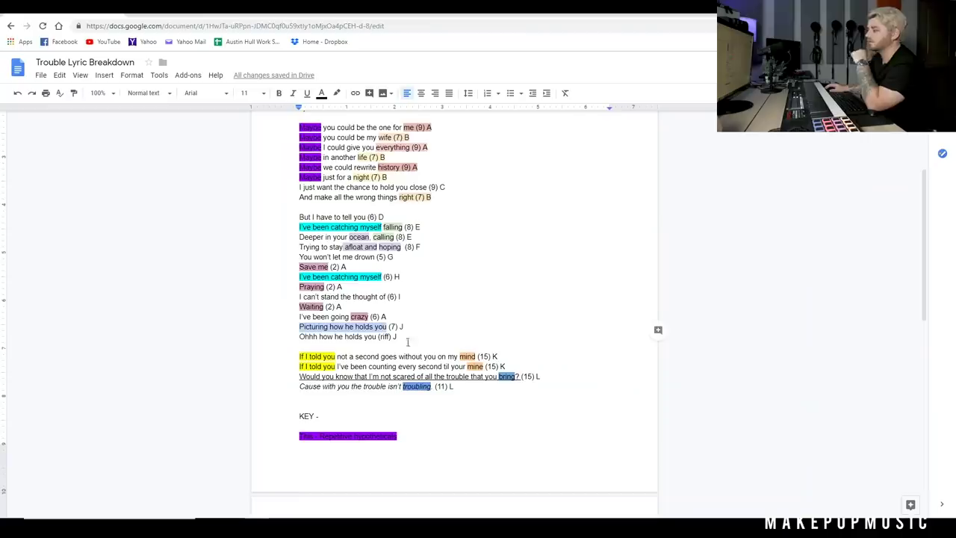
Step: Examine the transition line "But I have to tell you" and the phrase "I've been catching myself" that follows it
click(432, 280)
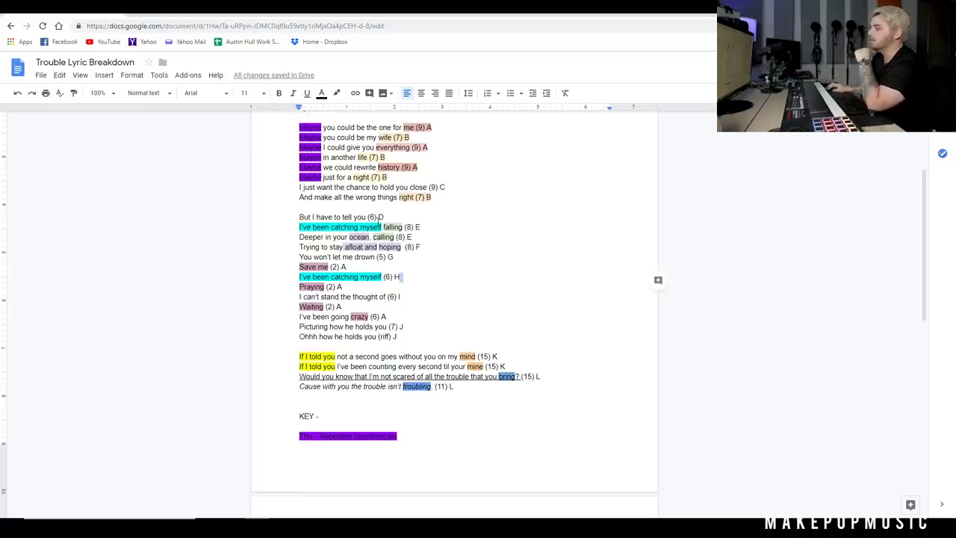
drag(393, 217, 278, 220)
click(312, 227)
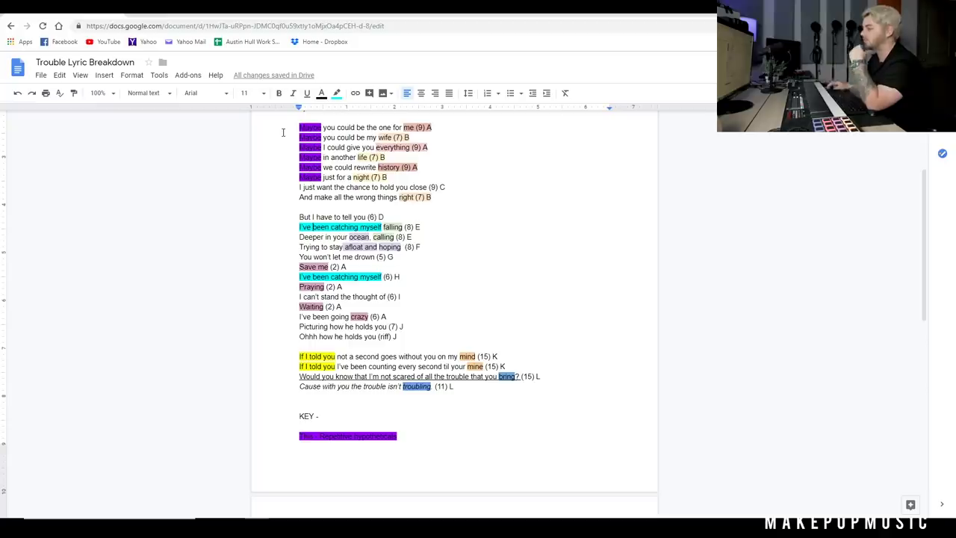
drag(297, 227, 388, 227)
click(389, 227)
drag(299, 216, 386, 216)
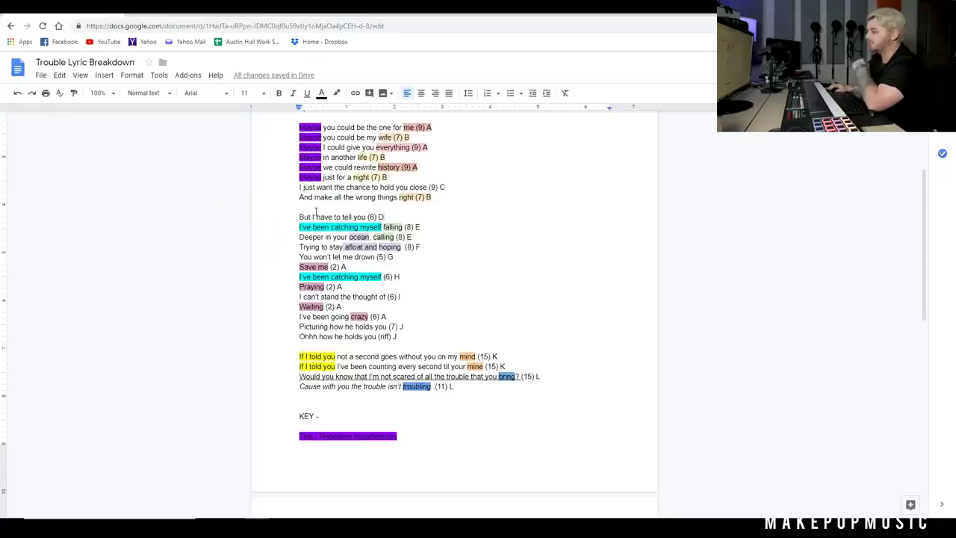
drag(298, 227, 402, 226)
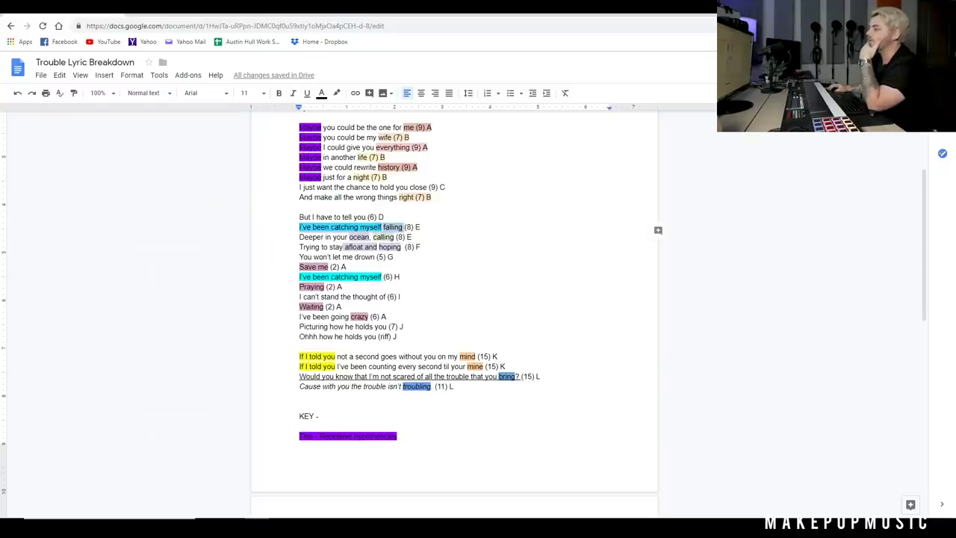
Step: Compare the line "I've been catching myself falling" with "Deeper in your ocean, calling"
click(382, 227)
drag(403, 228, 298, 230)
drag(383, 227, 404, 227)
drag(301, 238, 368, 237)
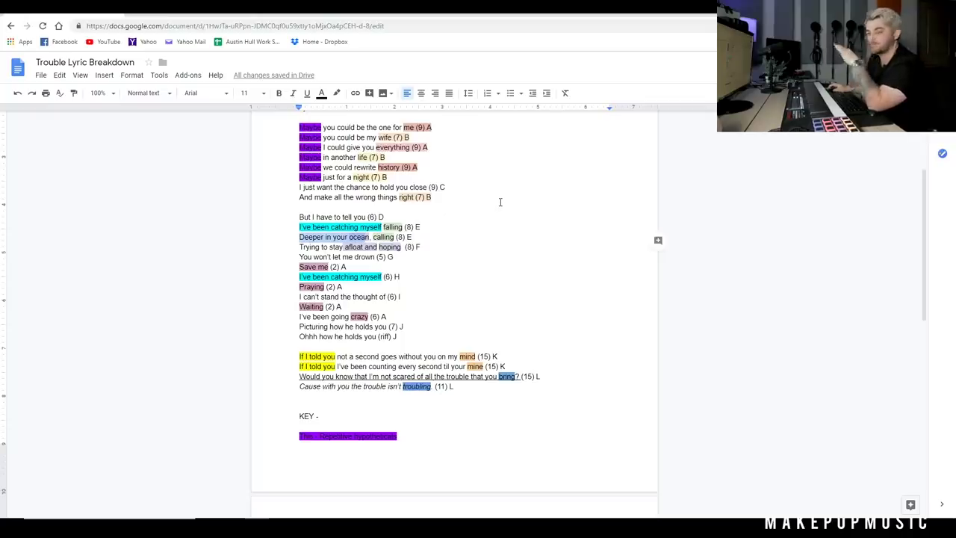
click(392, 226)
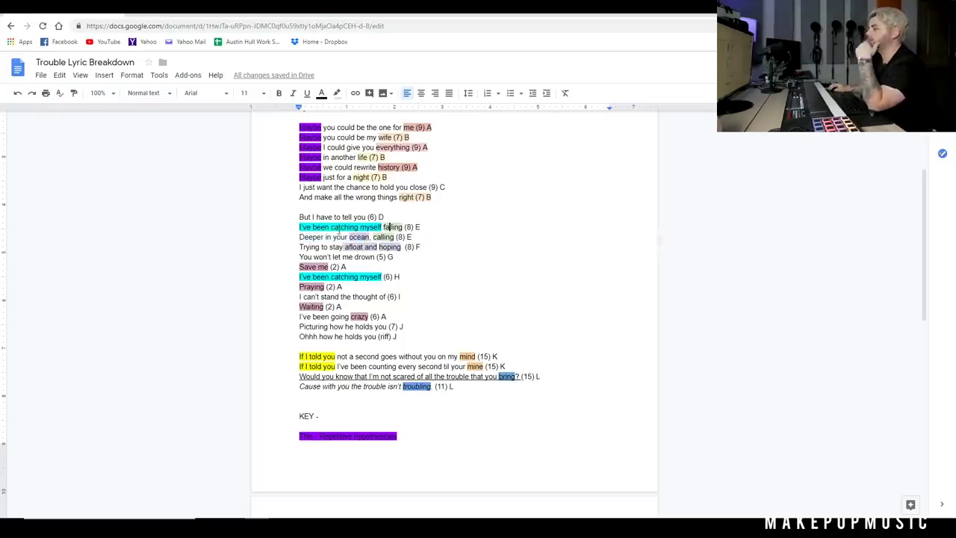
drag(292, 227, 387, 230)
drag(297, 237, 395, 236)
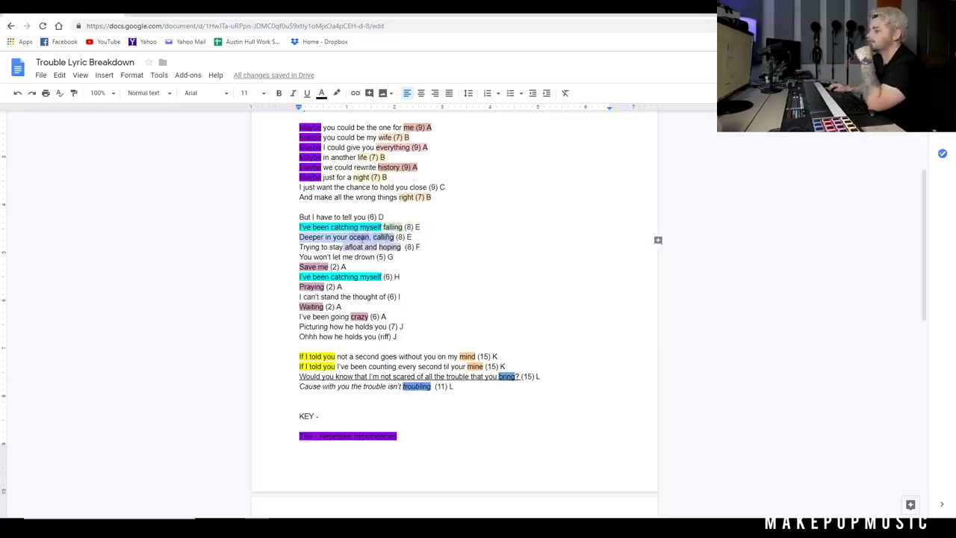
Step: Add a comma at the end of the lyric "But I have to tell you", before its syllable count
drag(298, 227, 396, 228)
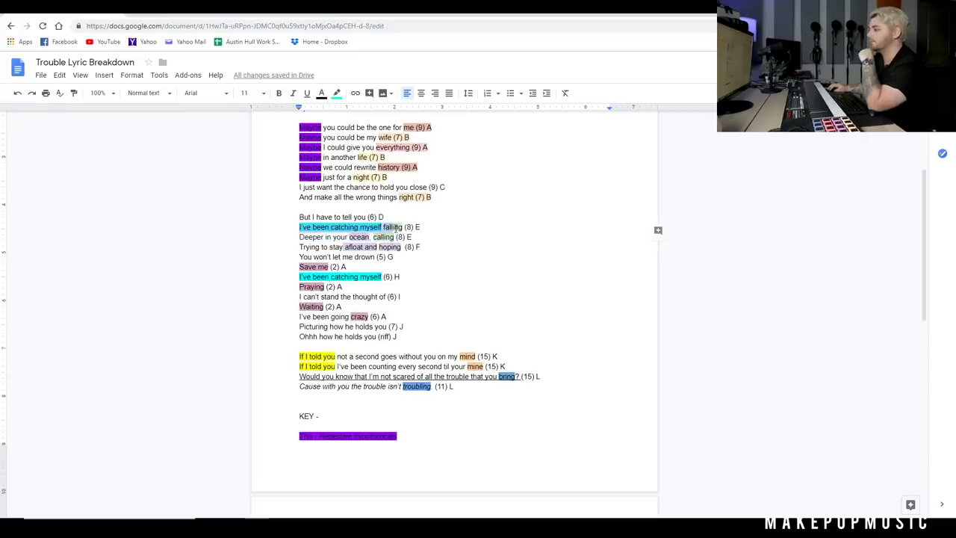
drag(300, 217, 369, 217)
click(366, 216)
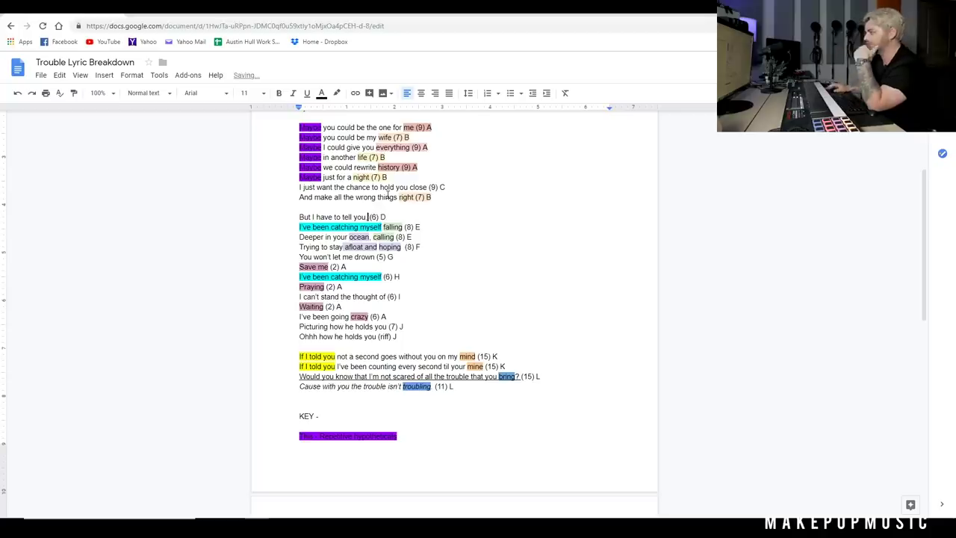
Step: Read from "I've been catching myself falling" to "Trying to stay afloat and hoping", considering how "calling" connects the lines
drag(293, 227, 406, 228)
click(290, 235)
drag(289, 235, 369, 239)
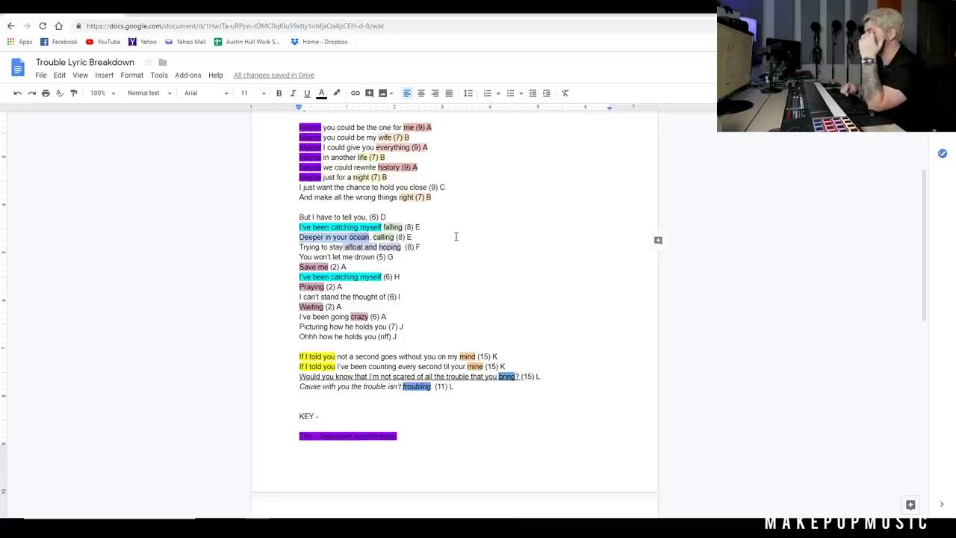
drag(373, 237, 396, 237)
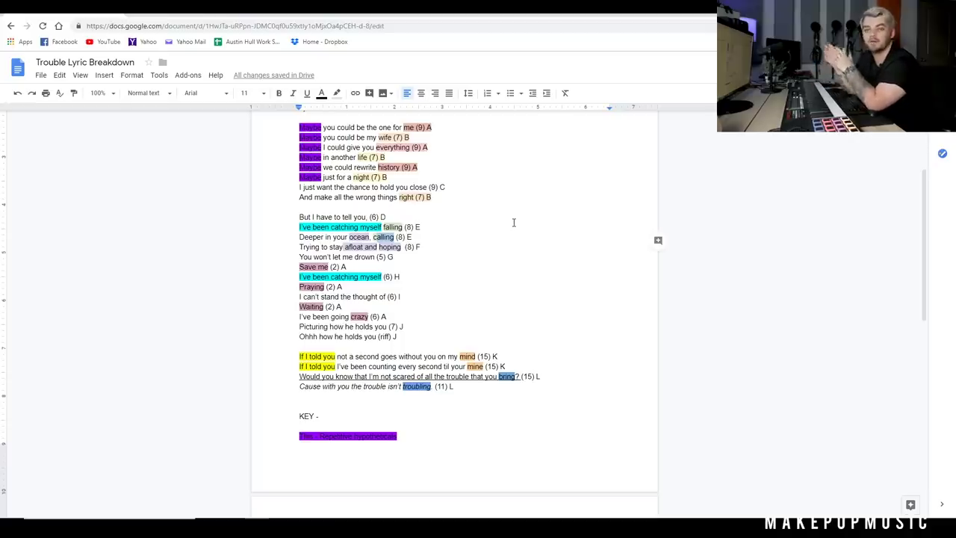
drag(294, 247, 399, 249)
drag(310, 256, 396, 237)
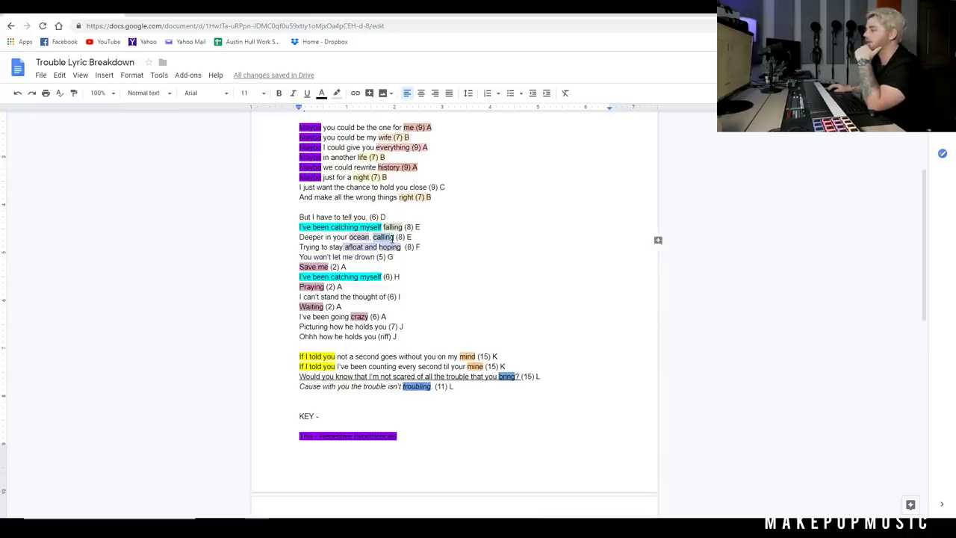
Step: Follow the whole sentence from "But I have to tell you" through to "You won't let me drown"
drag(285, 248, 395, 256)
drag(300, 257, 380, 257)
drag(300, 216, 368, 216)
click(359, 227)
drag(300, 237, 403, 247)
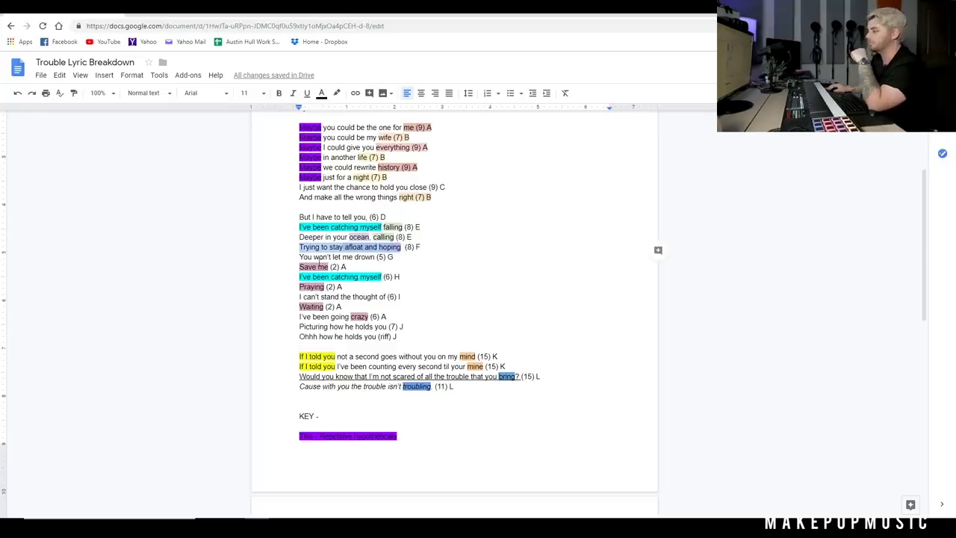
drag(304, 257, 374, 257)
Step: Compare the rhyming words "falling" and "calling" with the highlighted words "afloat" and "hoping"
click(378, 247)
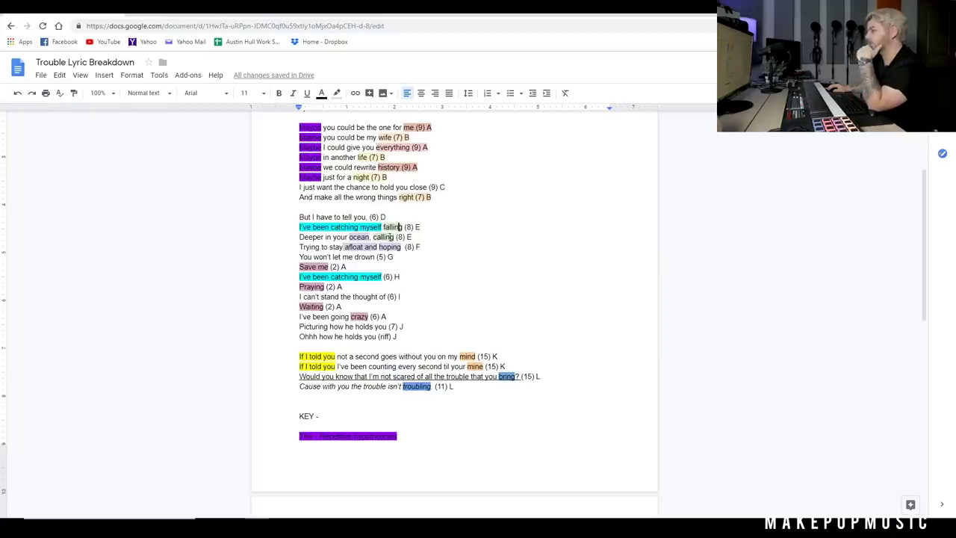
click(385, 237)
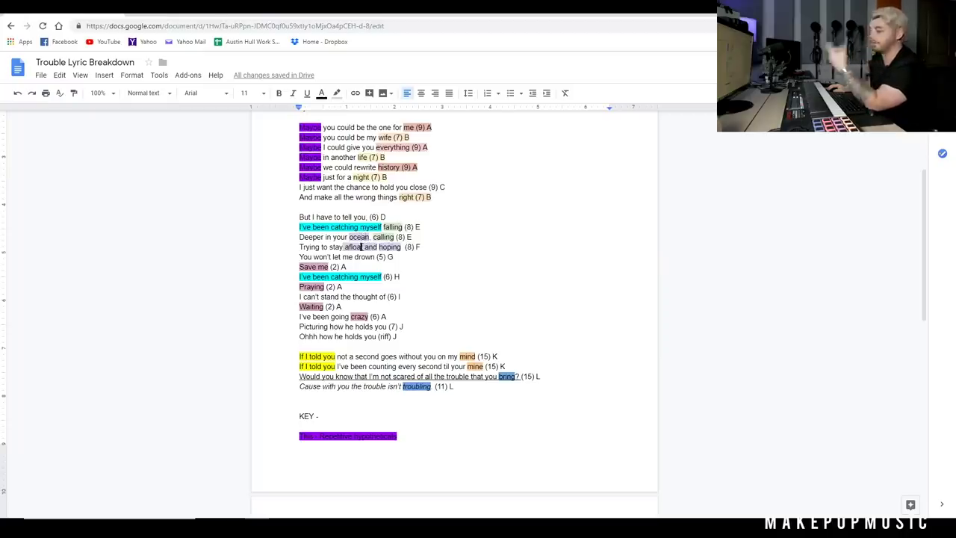
click(388, 247)
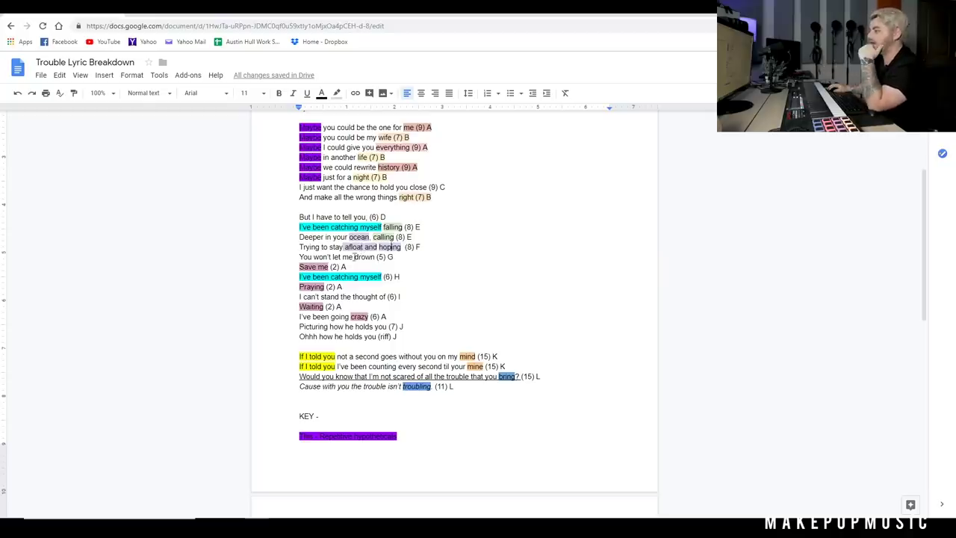
Step: Examine how the line "You won't let me drown" leads into "Save me"
drag(300, 257, 377, 256)
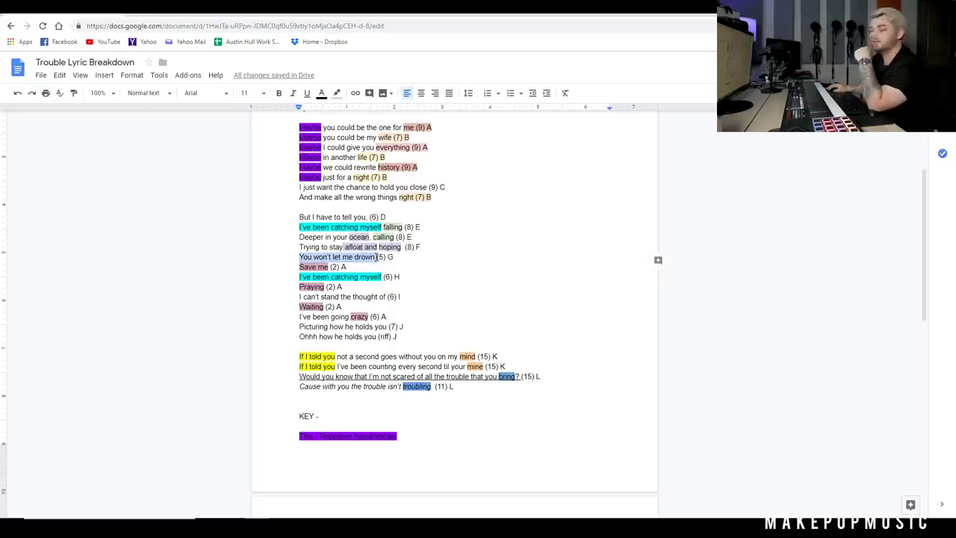
click(299, 247)
drag(299, 257, 377, 257)
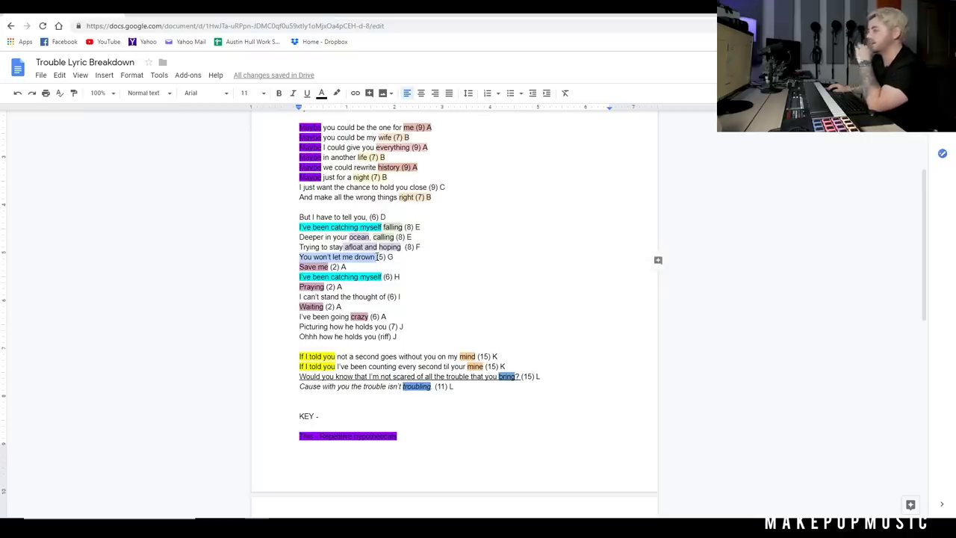
click(376, 256)
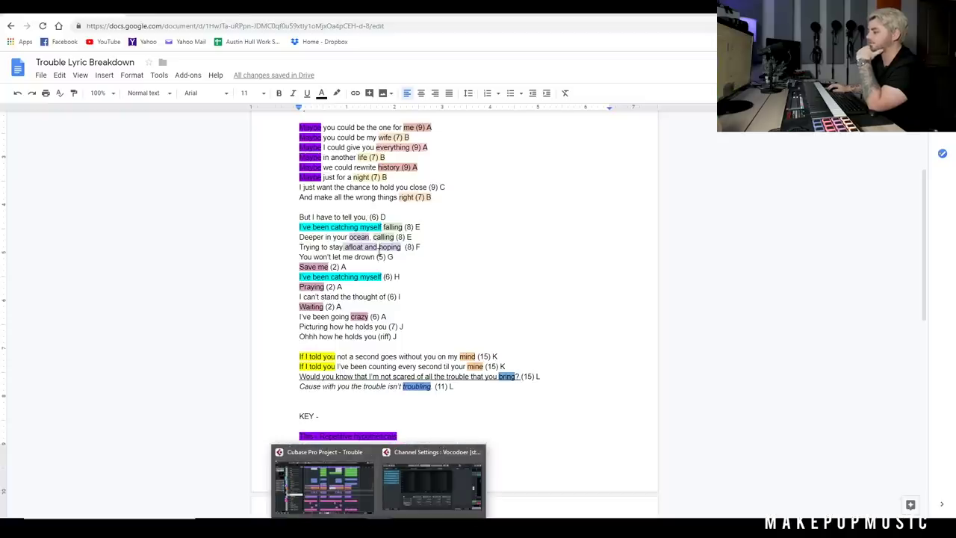
click(371, 277)
drag(294, 267, 330, 268)
click(369, 246)
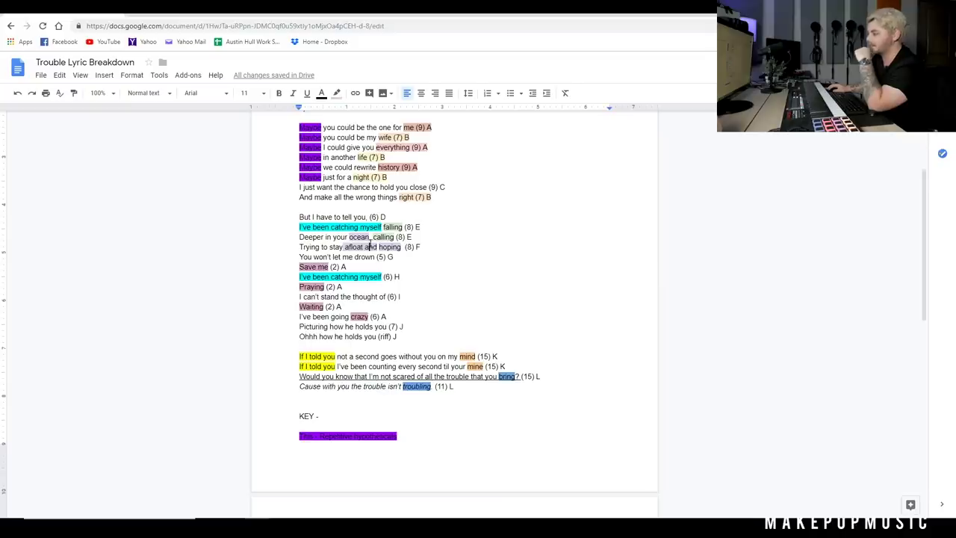
Step: Compare the second "I've been catching myself" and "Praying" with the lines "You won't let me drown" and "Save me"
drag(299, 278, 382, 277)
drag(299, 287, 324, 288)
click(392, 277)
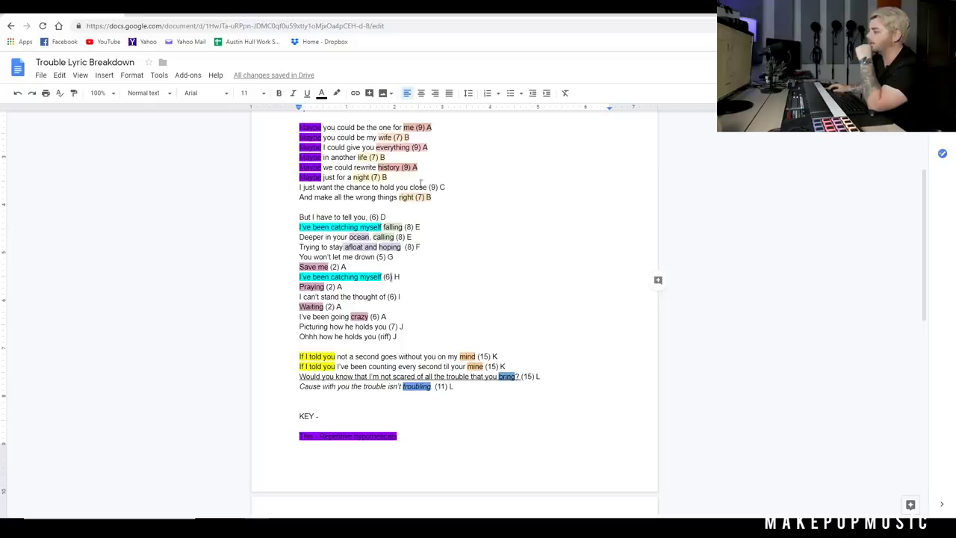
drag(299, 267, 328, 267)
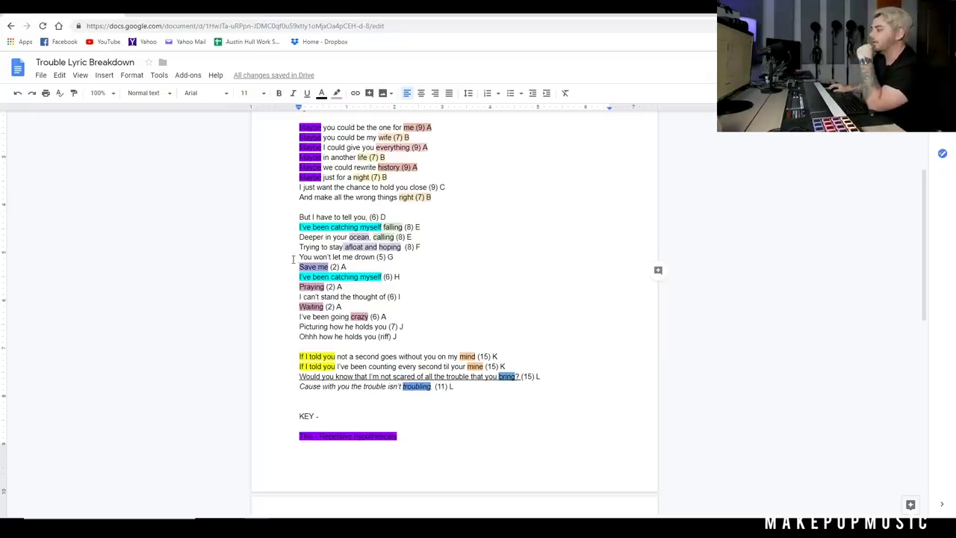
drag(293, 258, 378, 256)
drag(298, 266, 333, 269)
Step: Check the repeated phrase "I've been catching myself" against the Parallel Structure entry in the key
click(361, 276)
scroll(345, 340, down, 3)
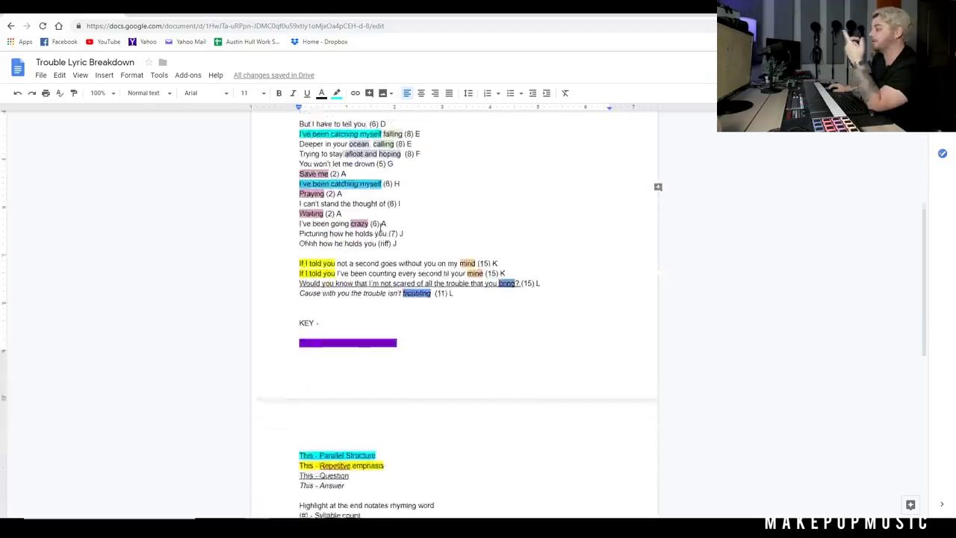
scroll(366, 226, up, 3)
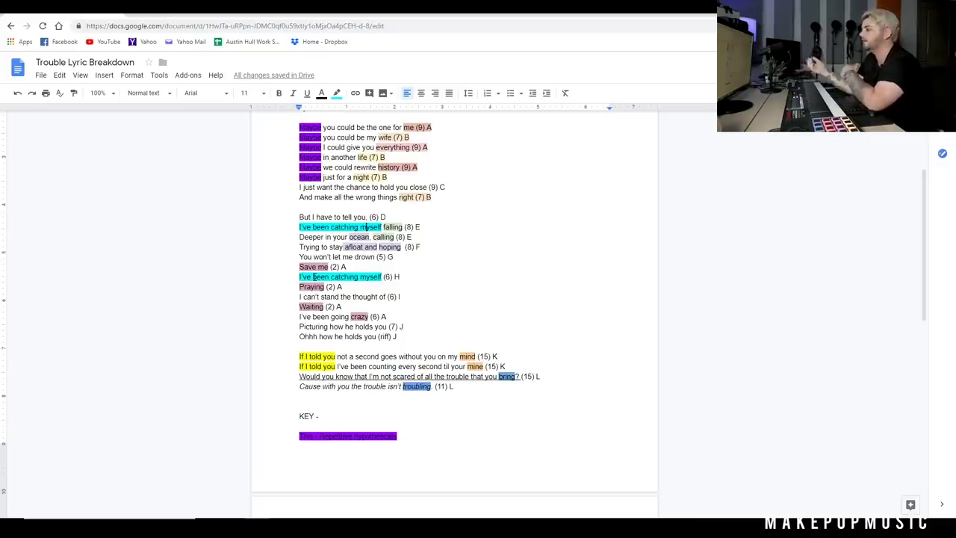
Step: Review the lines from "Save me" through "Waiting" and "I've been going crazy" to "Ohhh how he holds you"
click(312, 270)
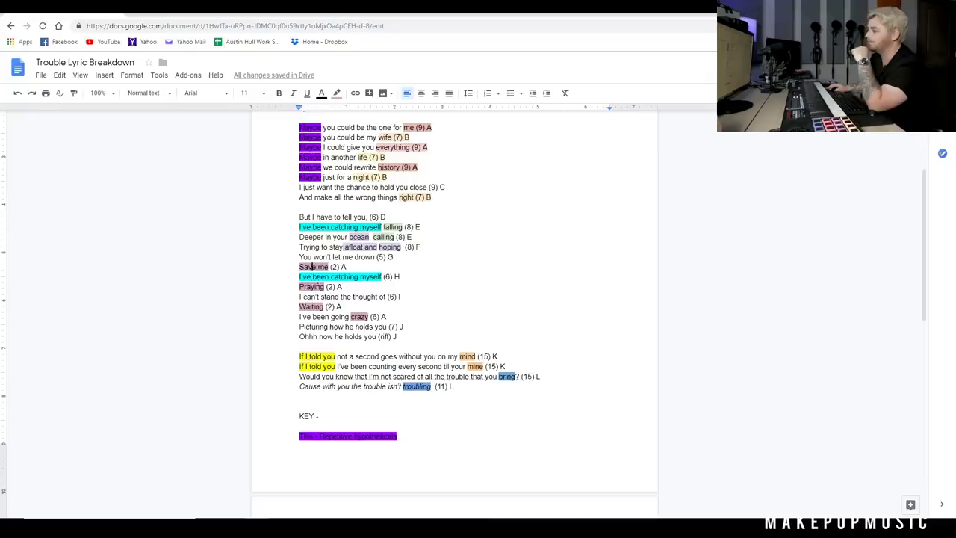
drag(300, 297, 386, 298)
click(306, 302)
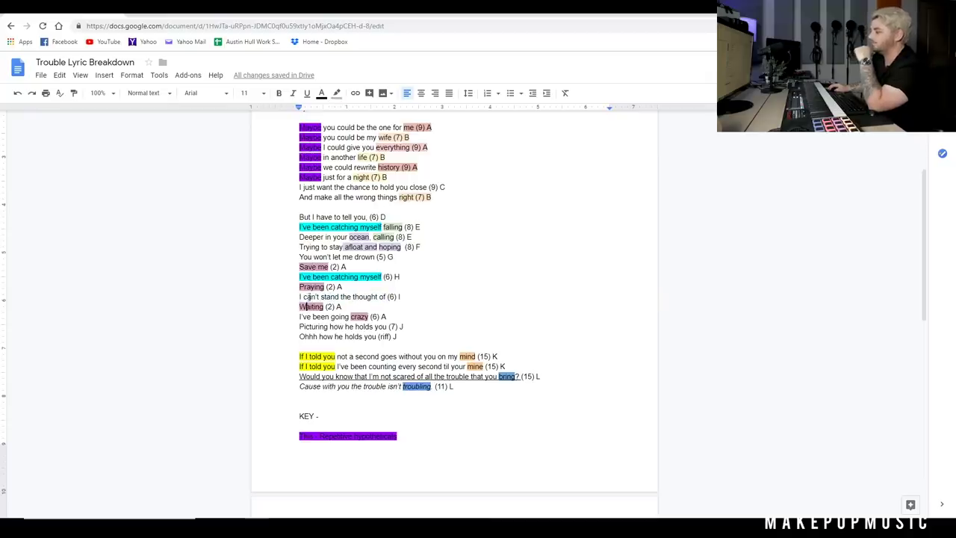
drag(298, 317, 367, 317)
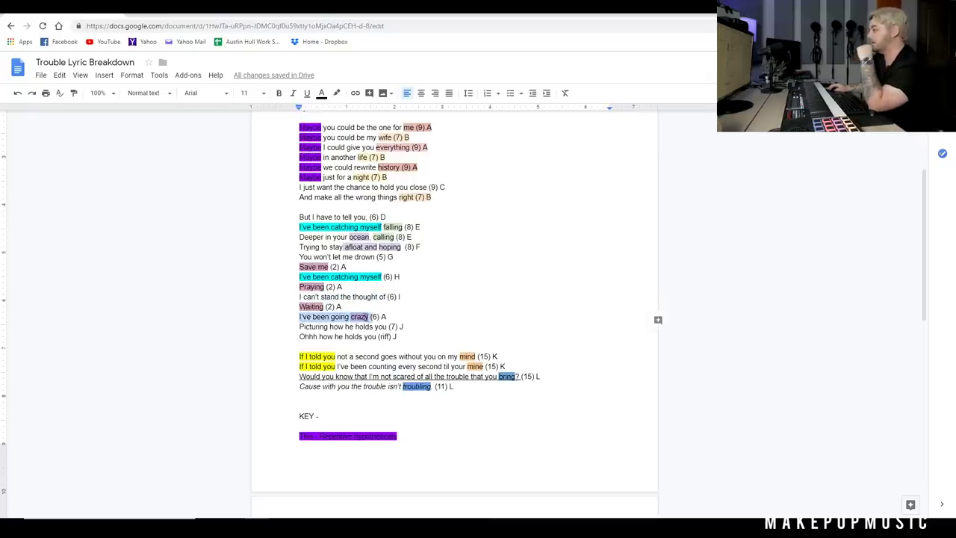
click(325, 311)
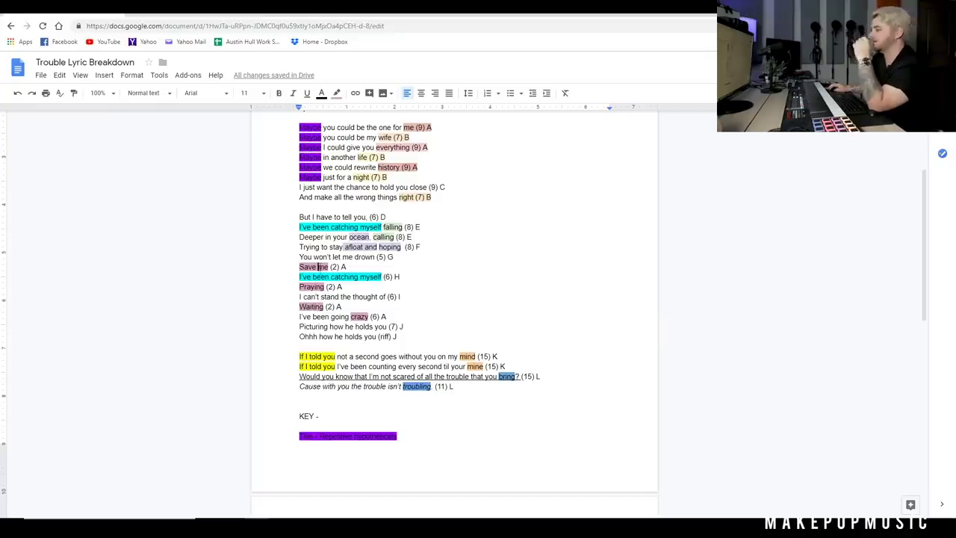
drag(343, 336, 375, 336)
click(375, 336)
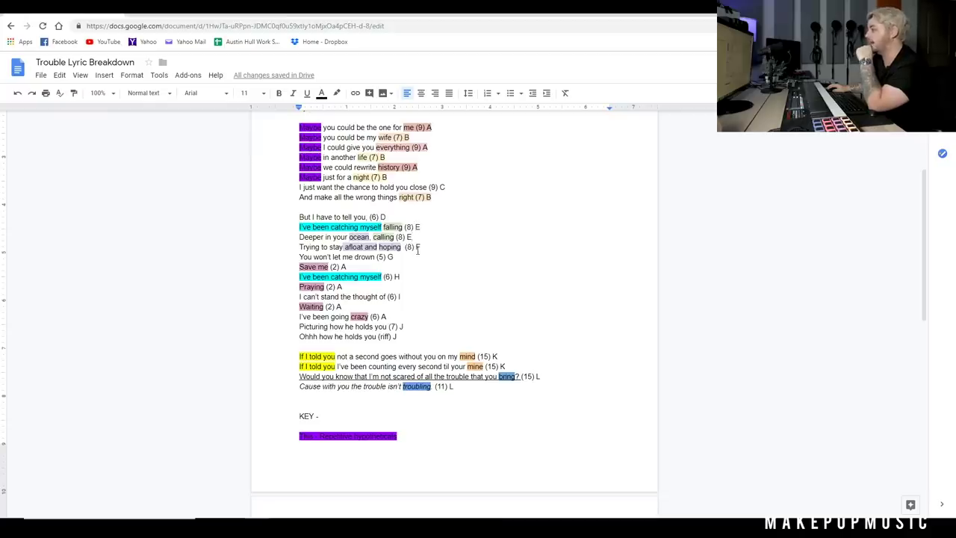
Step: Compare the rhyme letters of "You won't let me drown", the second "I've been catching myself", "Praying" and "I can't stand the thought of" with the verse
click(392, 259)
scroll(344, 299, up, 2)
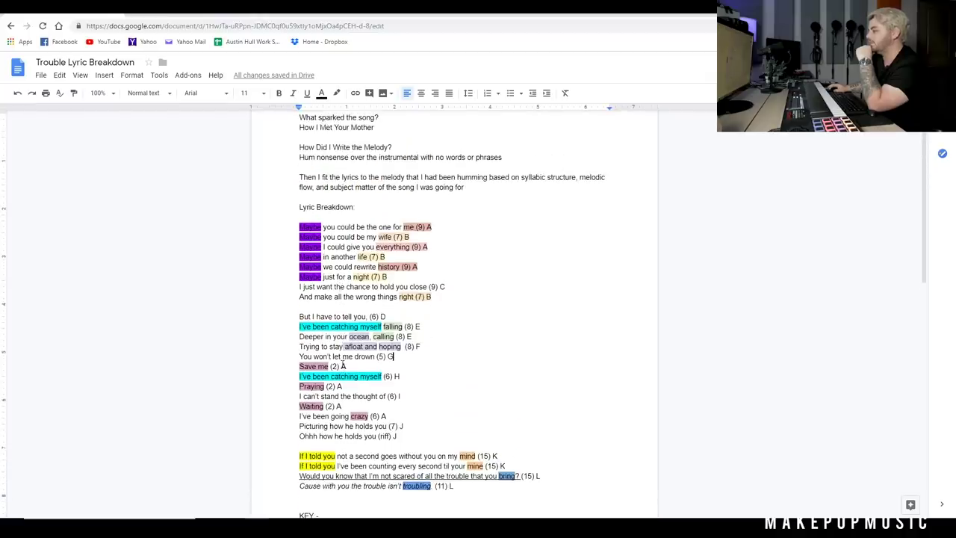
click(413, 236)
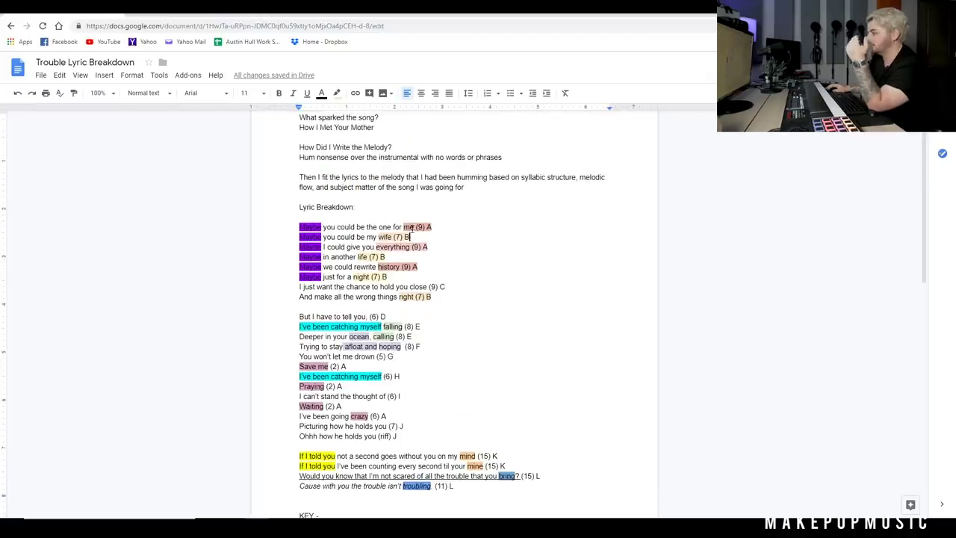
click(367, 378)
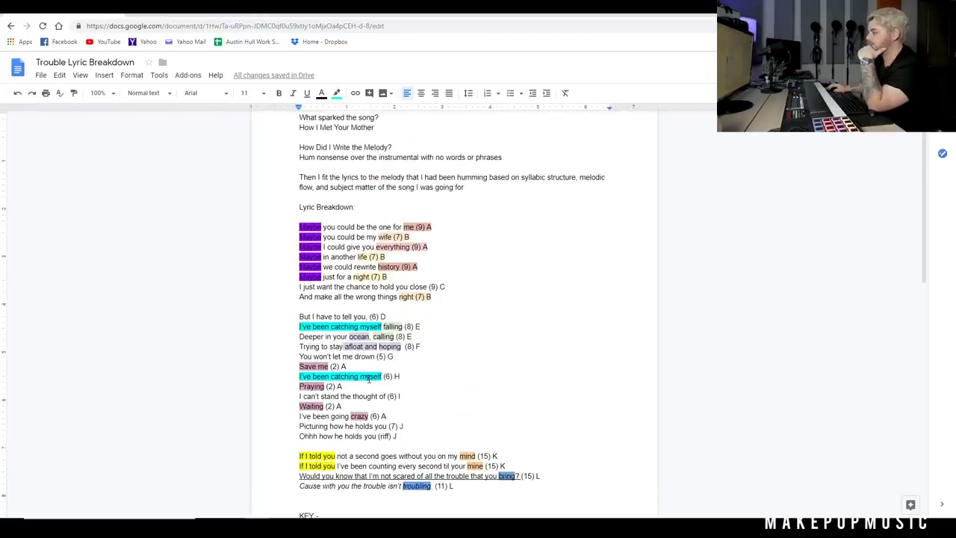
click(399, 378)
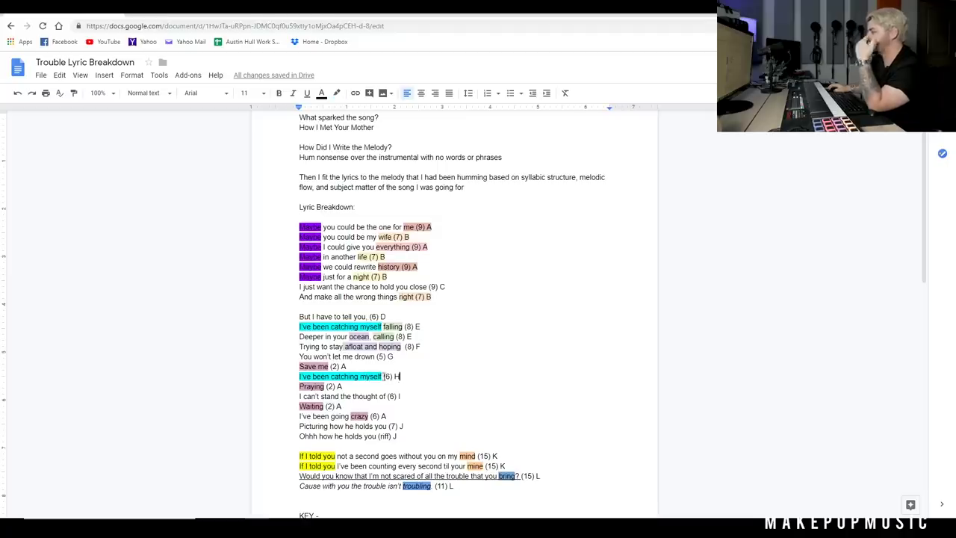
click(322, 386)
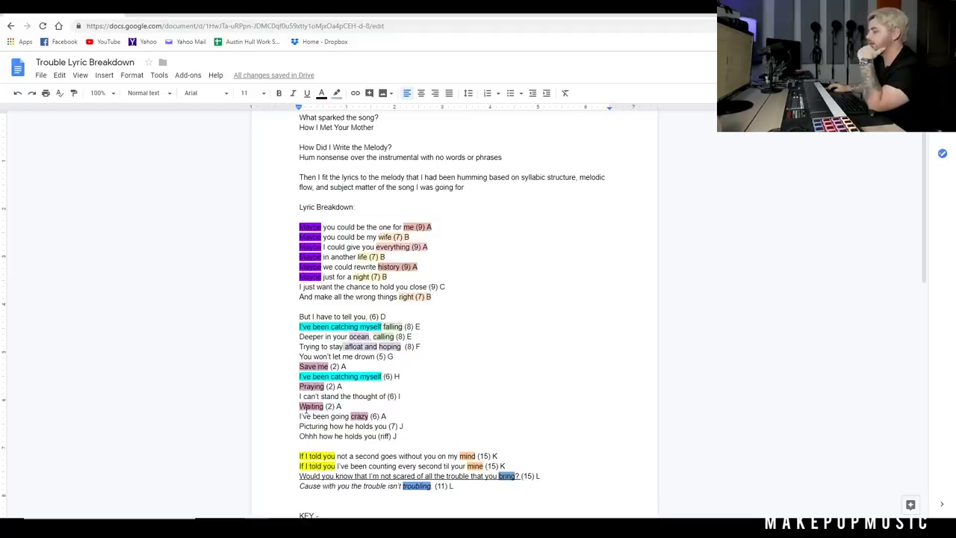
click(375, 397)
drag(397, 397, 402, 399)
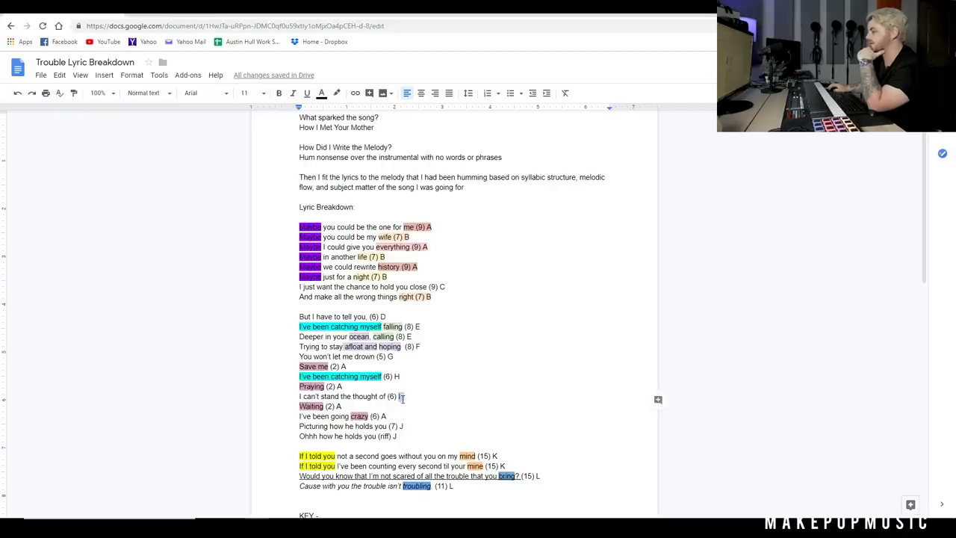
click(401, 397)
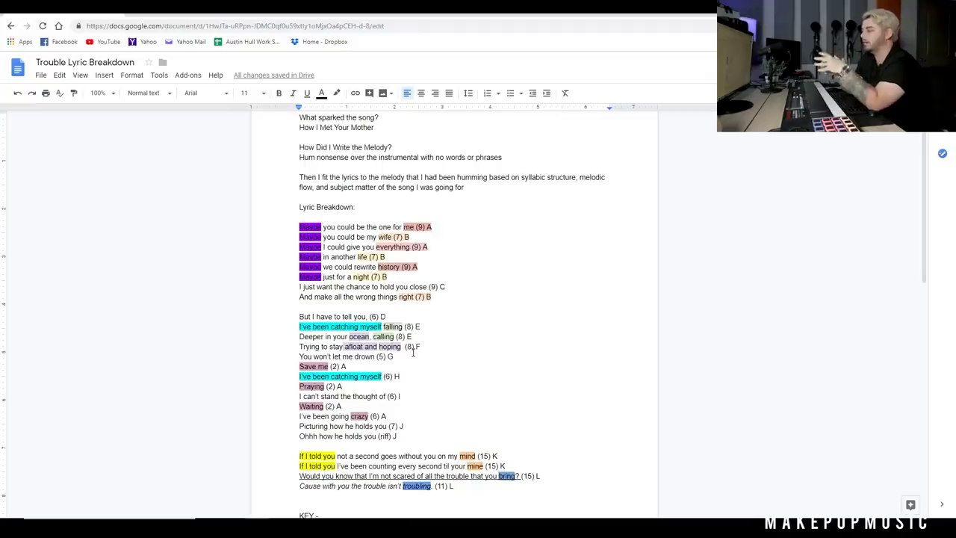
Step: Check the syllable counts of the pre-chorus lines from "But I have to tell you" through "I've been going crazy"
click(371, 316)
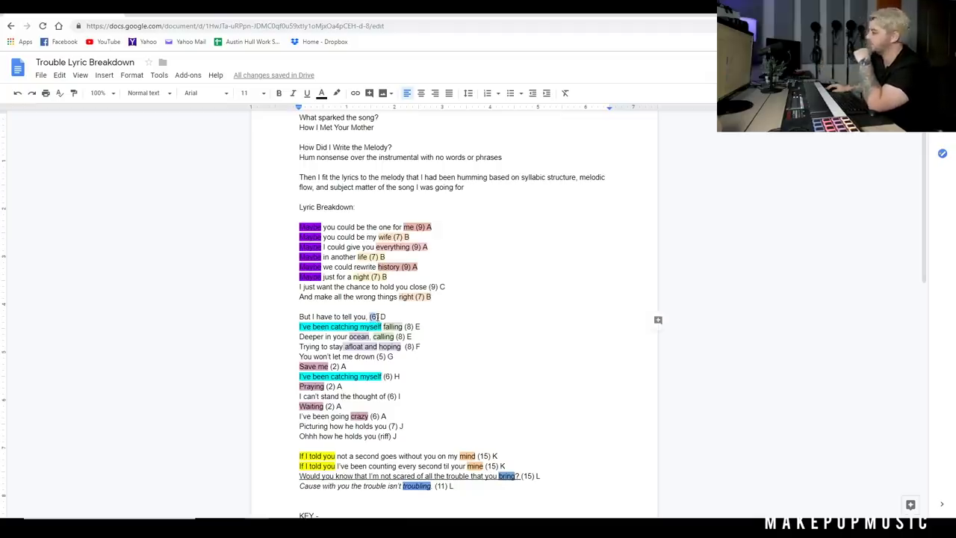
click(405, 327)
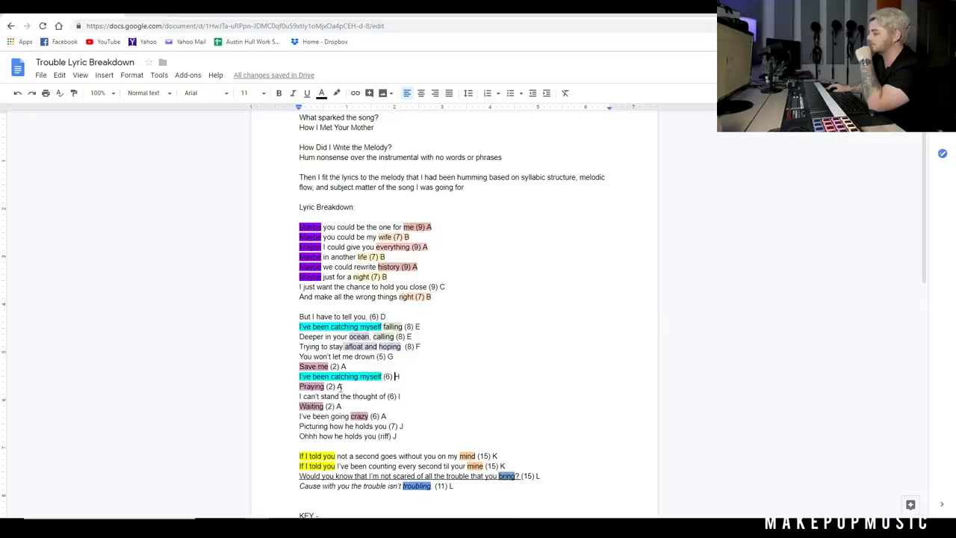
click(389, 396)
click(372, 415)
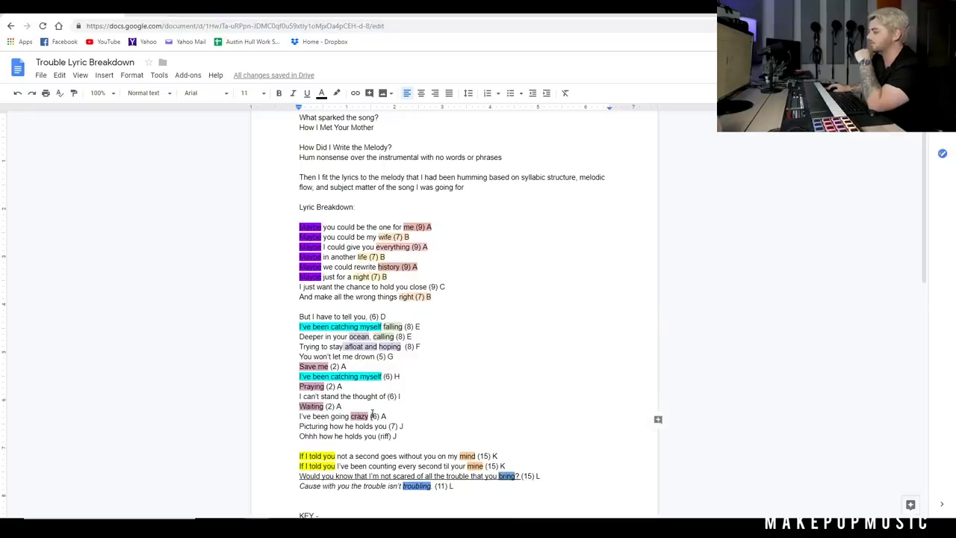
drag(395, 358, 378, 362)
click(378, 361)
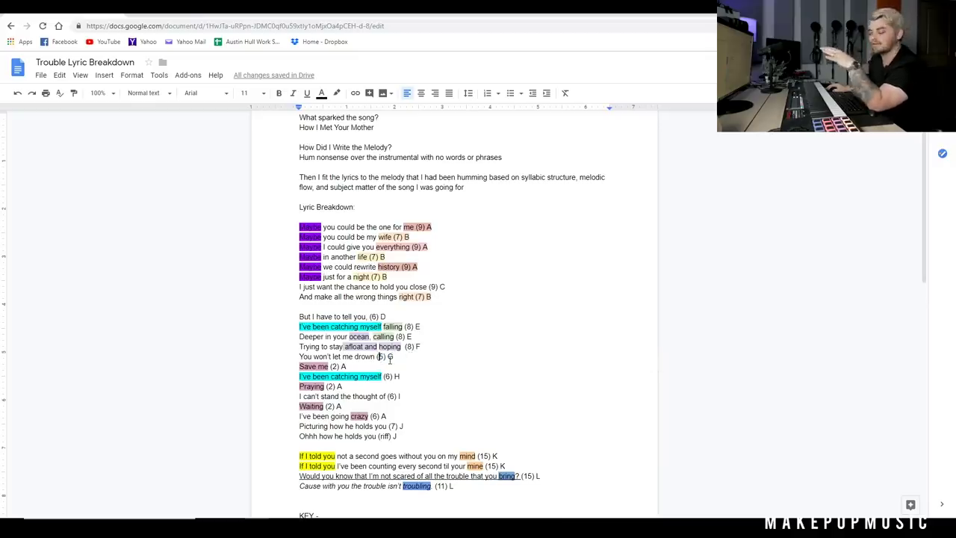
scroll(406, 366, down, 3)
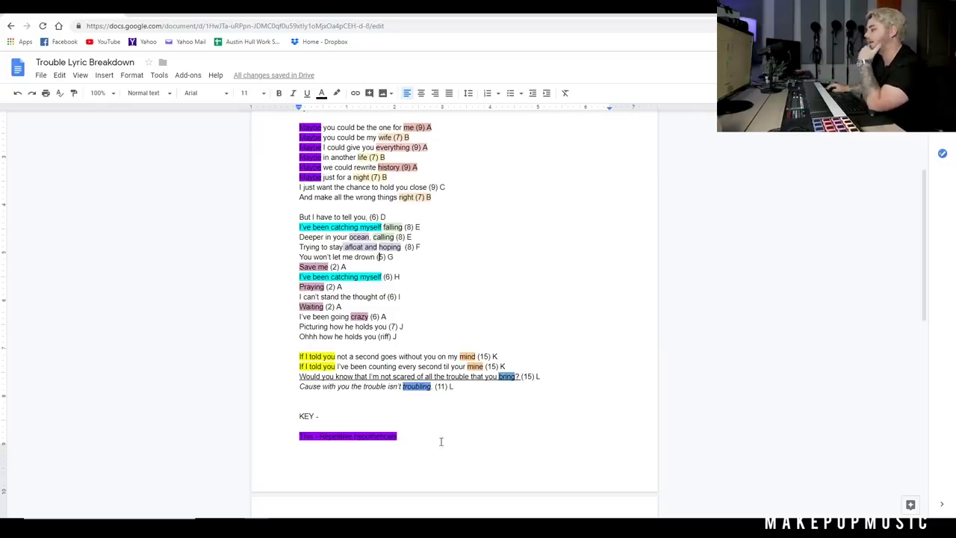
Step: Switch to the Cubase project, start playback near bar 16 and return to the lyric breakdown document
key(alt+Tab)
click(396, 158)
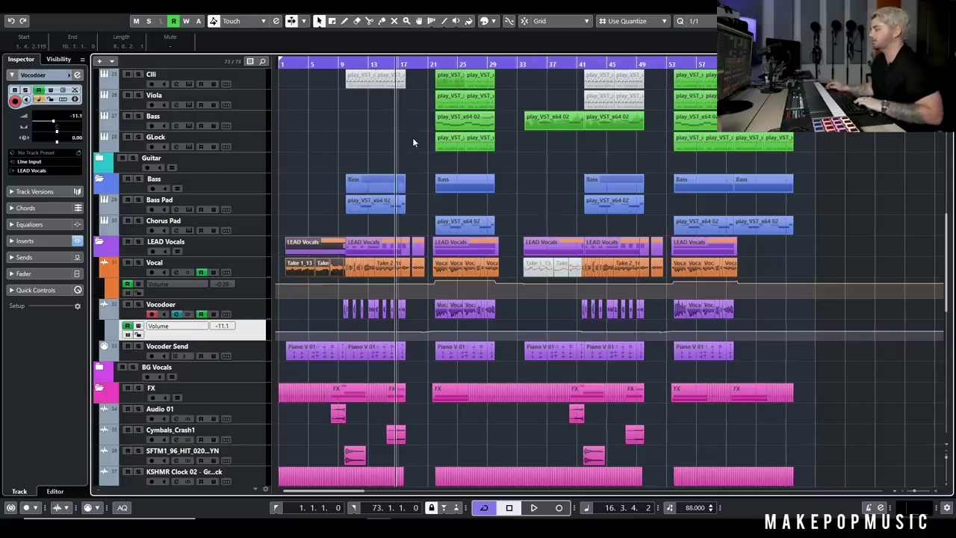
key(space)
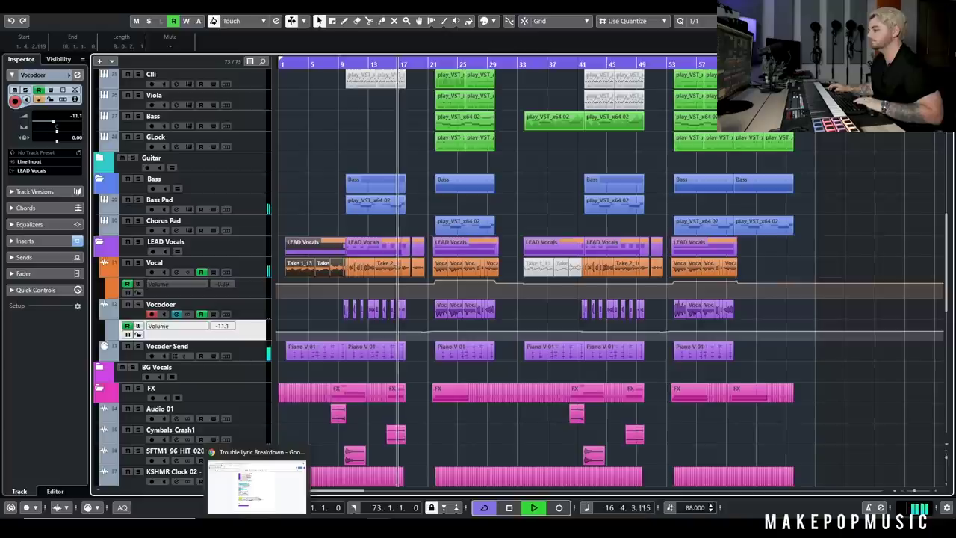
click(256, 532)
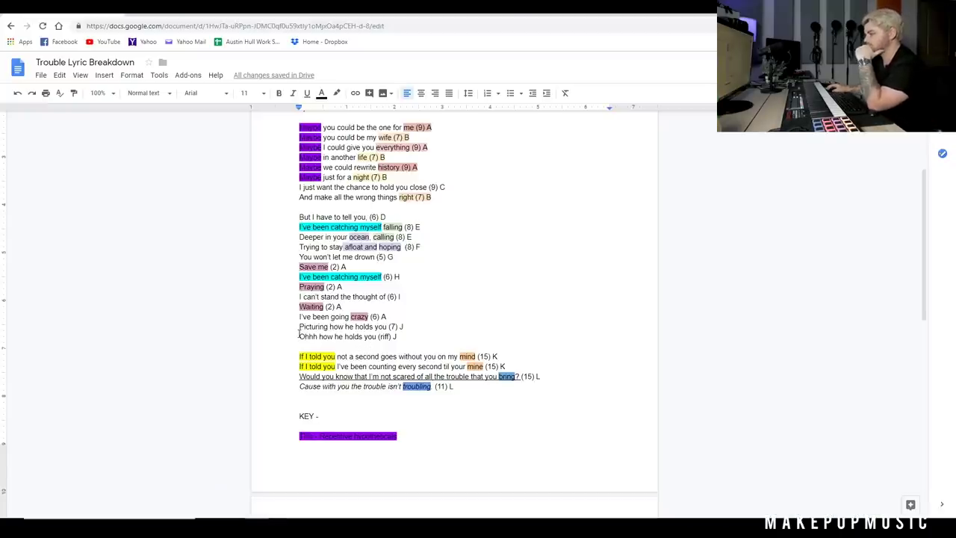
Step: Mark the line "Ohhh how he holds you" during playback, then stop the song in Cubase and return to the document
drag(300, 336, 396, 336)
mouse_move(381, 515)
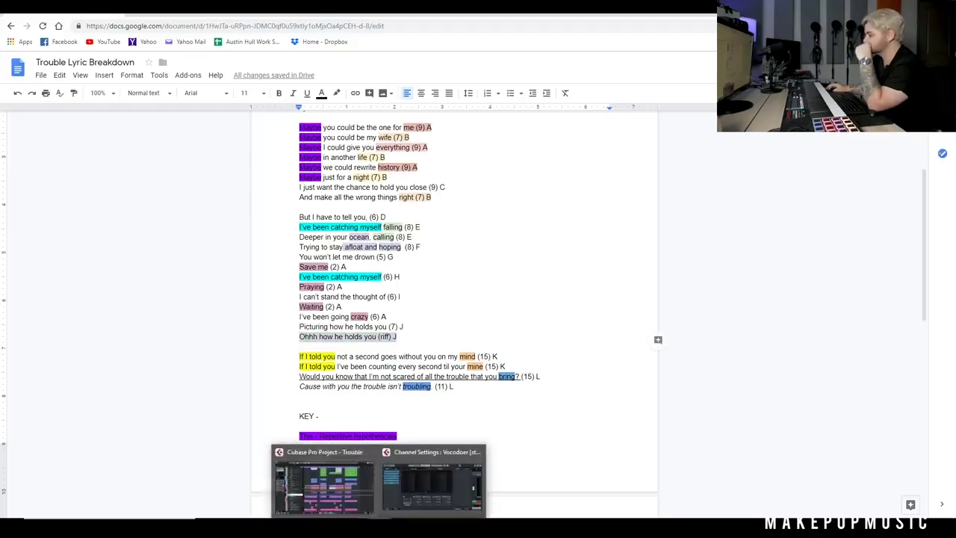
click(326, 482)
mouse_move(433, 514)
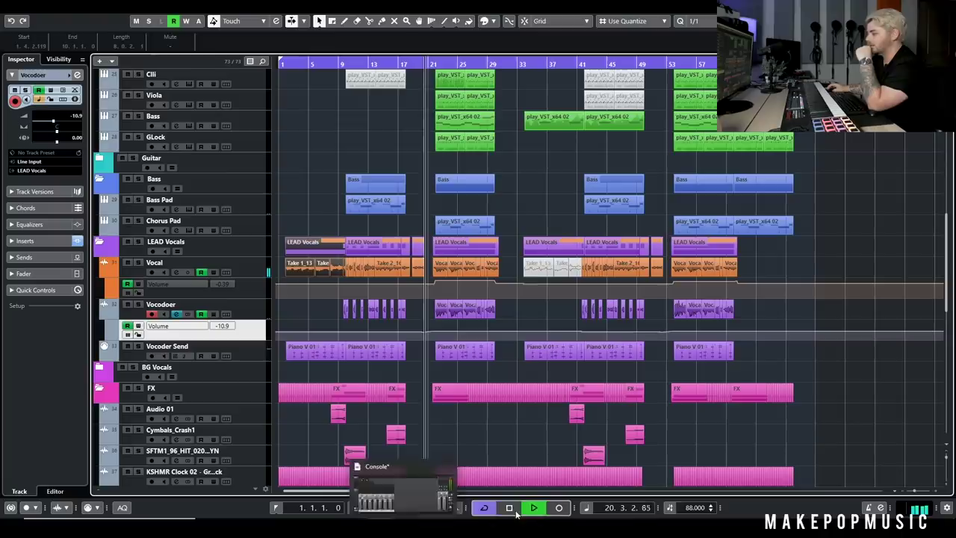
mouse_move(254, 516)
click(254, 485)
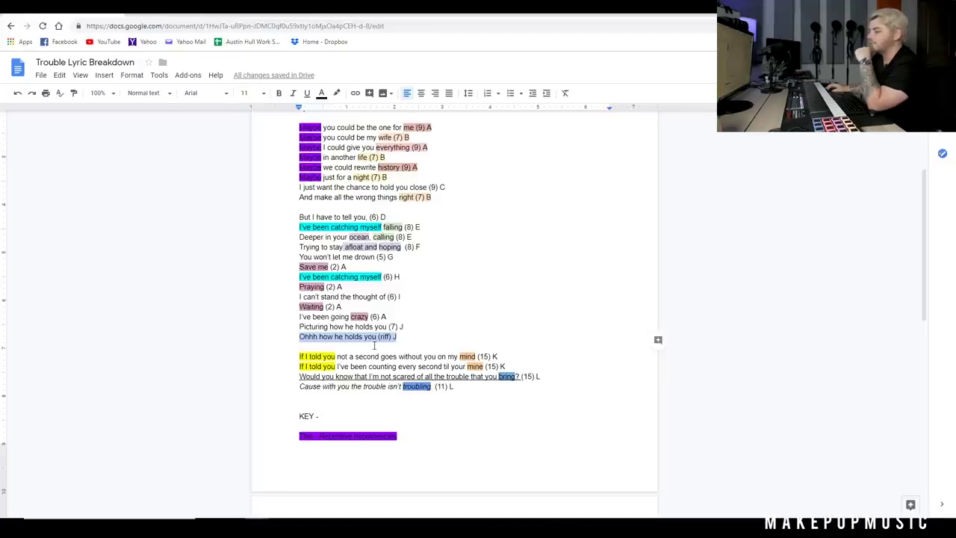
Step: Examine the "(riff)" note on "Ohhh how he holds you" and compare it with the line "Picturing how he holds you"
click(374, 344)
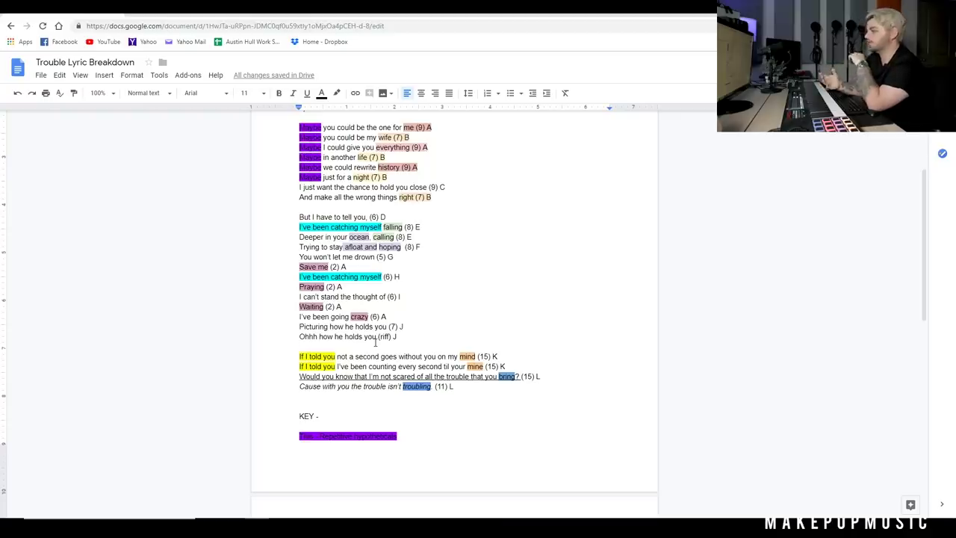
key(Up)
key(shift+End)
key(shift+Left)
key(shift+Left)
key(Right)
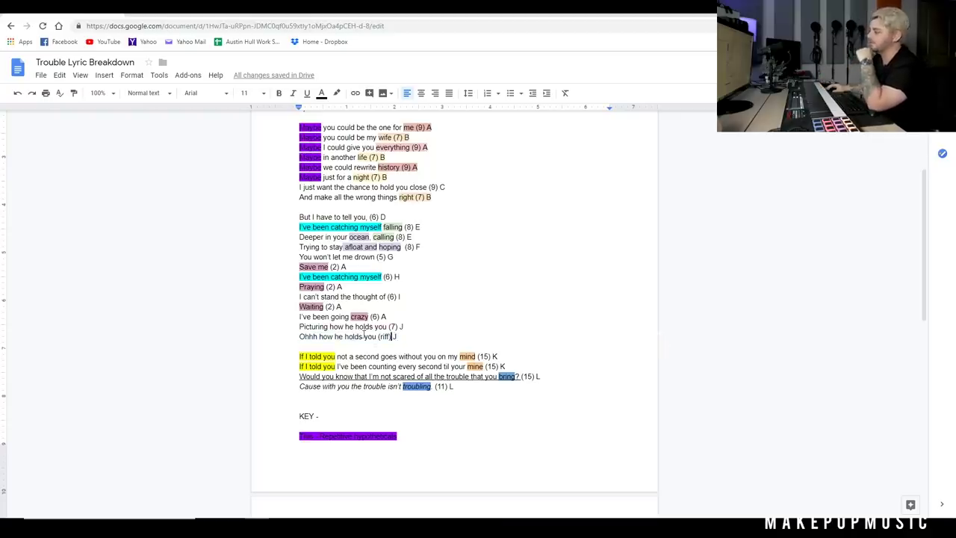
click(346, 326)
Step: Examine the repeated phrase "If I told you" at the start of the first two chorus lines
scroll(398, 321, down, 2)
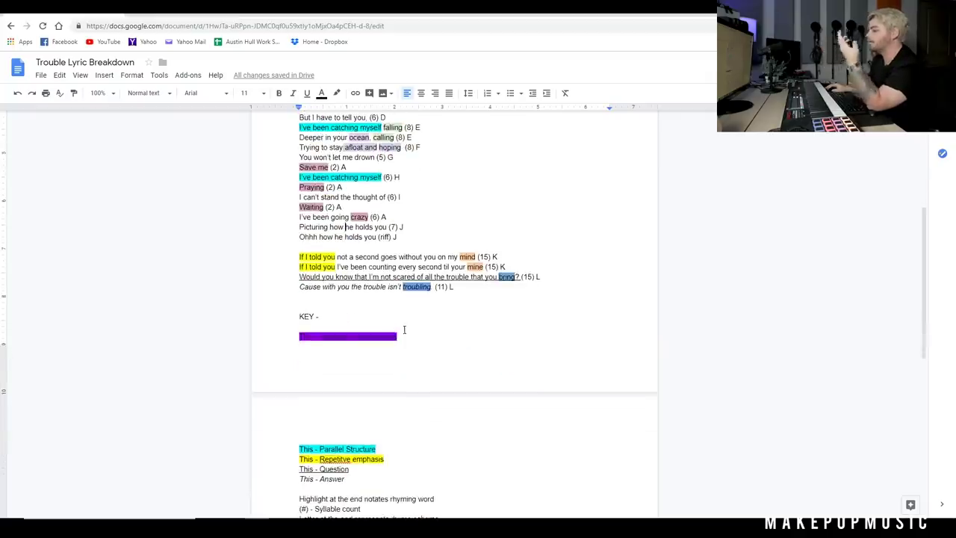
scroll(404, 329, up, 1)
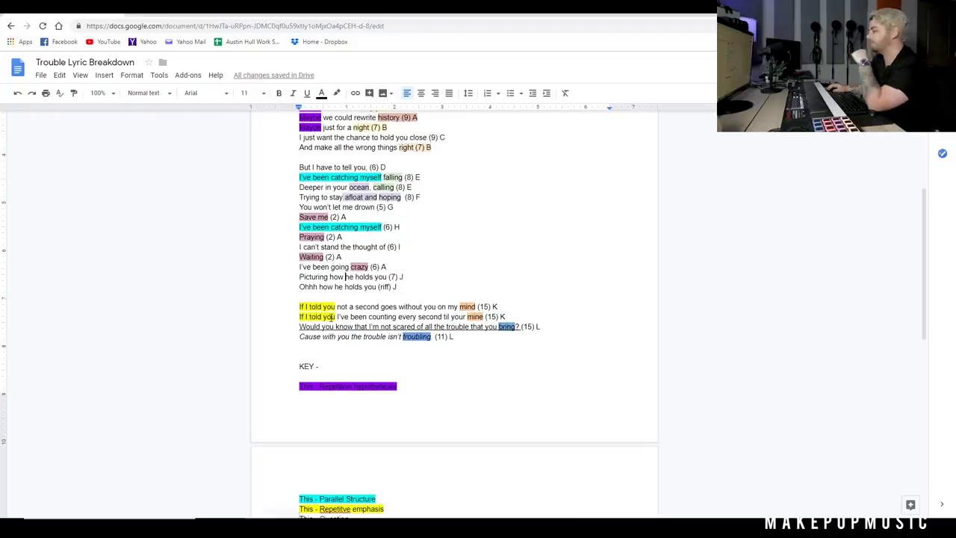
click(463, 316)
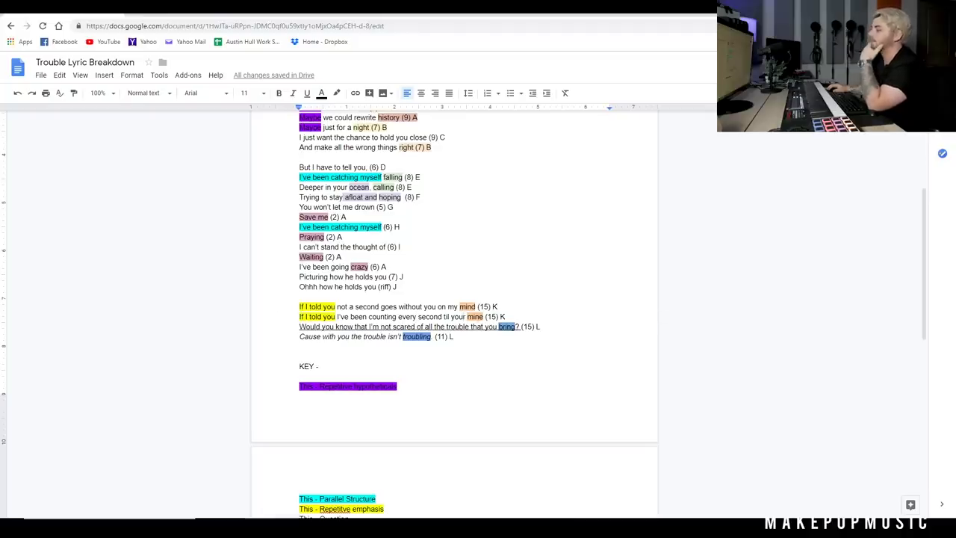
drag(299, 308, 345, 317)
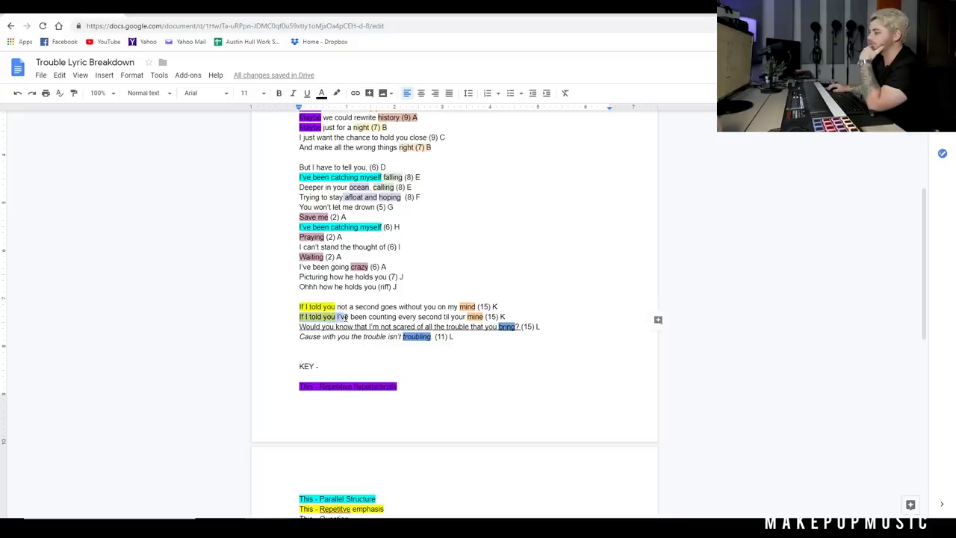
click(356, 320)
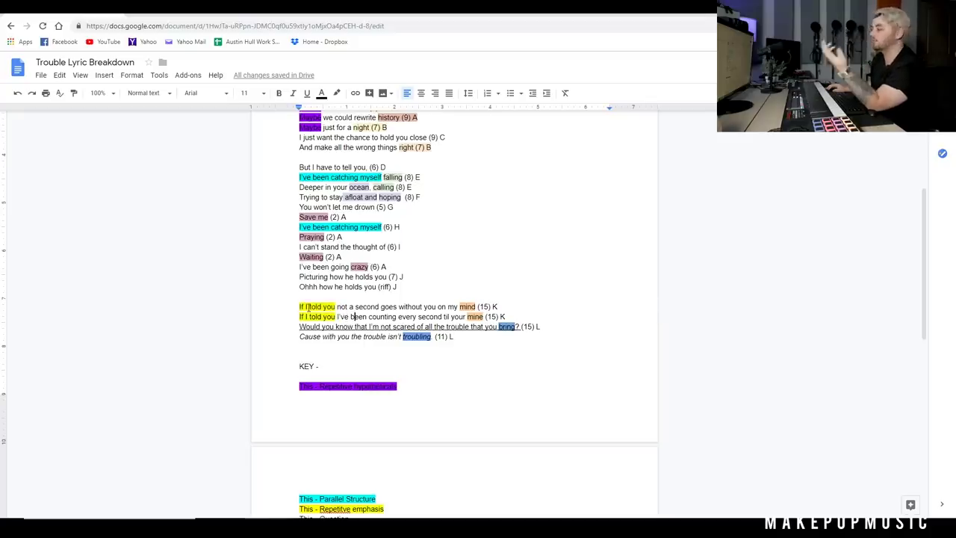
Step: Compare the underlined question line "Would you know that I'm not scared" with the italic answer "Cause with you the trouble isn't troubling"
drag(299, 326, 521, 326)
key(ctrl+u)
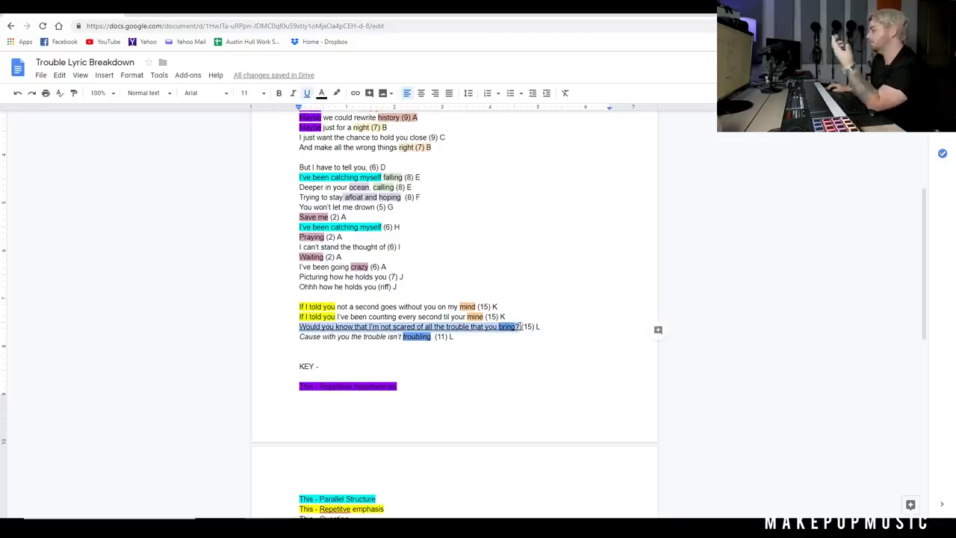
click(295, 341)
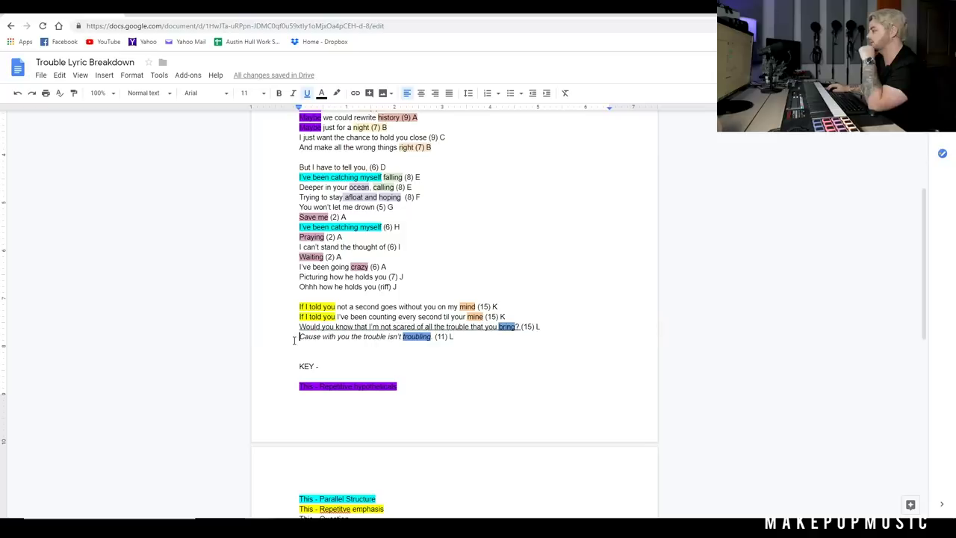
Step: Switch to Cubase, resume playback before the chorus near bar 20 and return to the lyric breakdown document
mouse_move(321, 531)
click(304, 472)
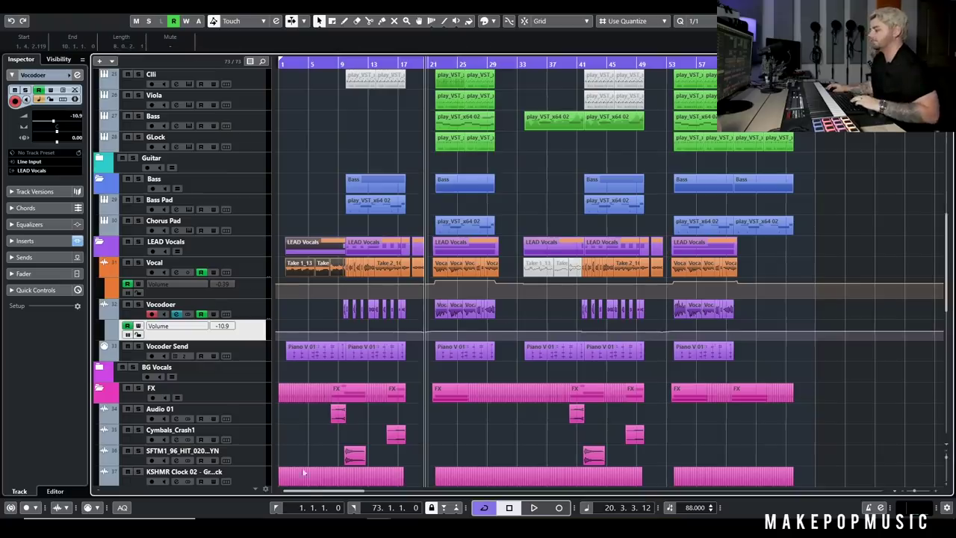
mouse_move(258, 532)
click(258, 485)
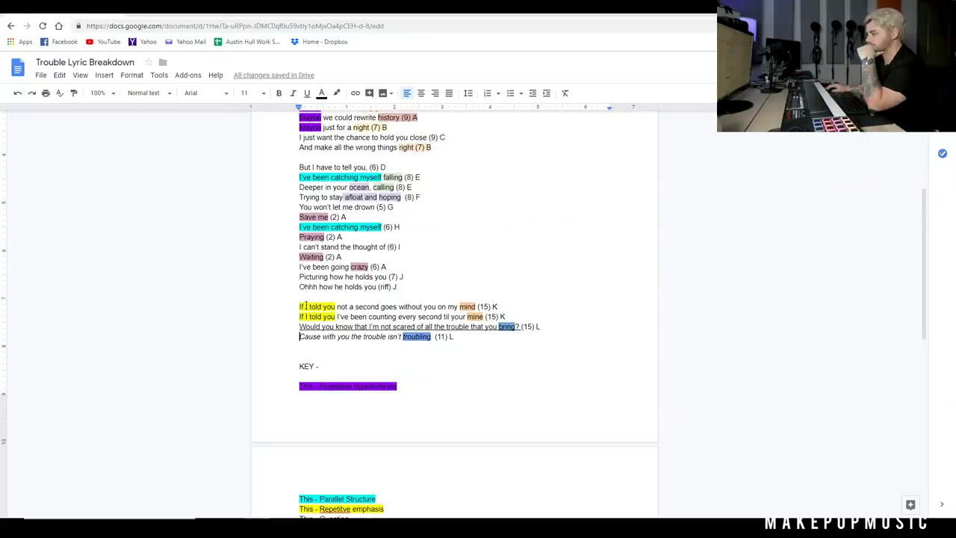
Step: Follow the four chorus lines from "If I told you not a second" to "troubling" by selecting each during playback
drag(297, 306, 490, 306)
drag(300, 317, 476, 319)
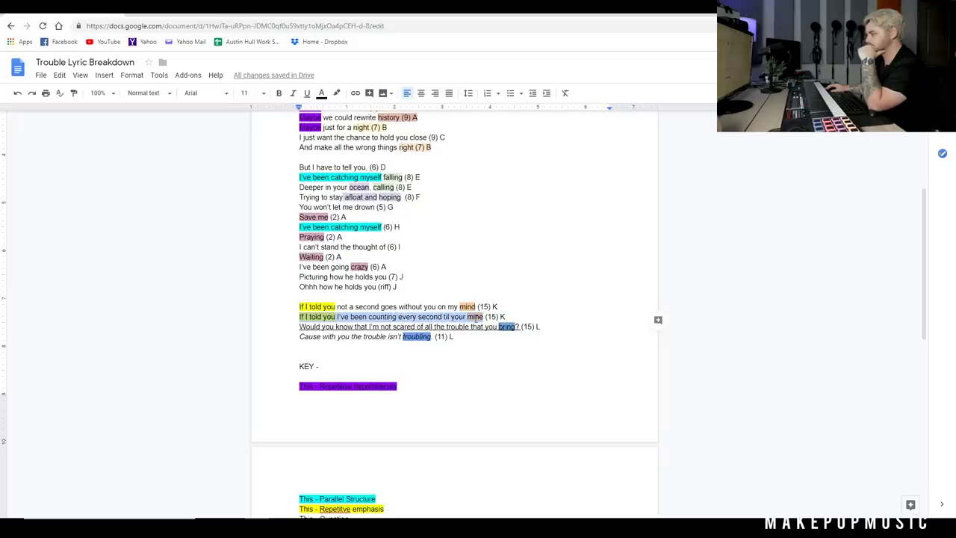
drag(305, 327, 520, 328)
key(ctrl+u)
click(301, 337)
drag(303, 339, 451, 337)
Step: Stop the song playback in Cubase after the chorus and switch back to the lyric breakdown document
mouse_move(383, 529)
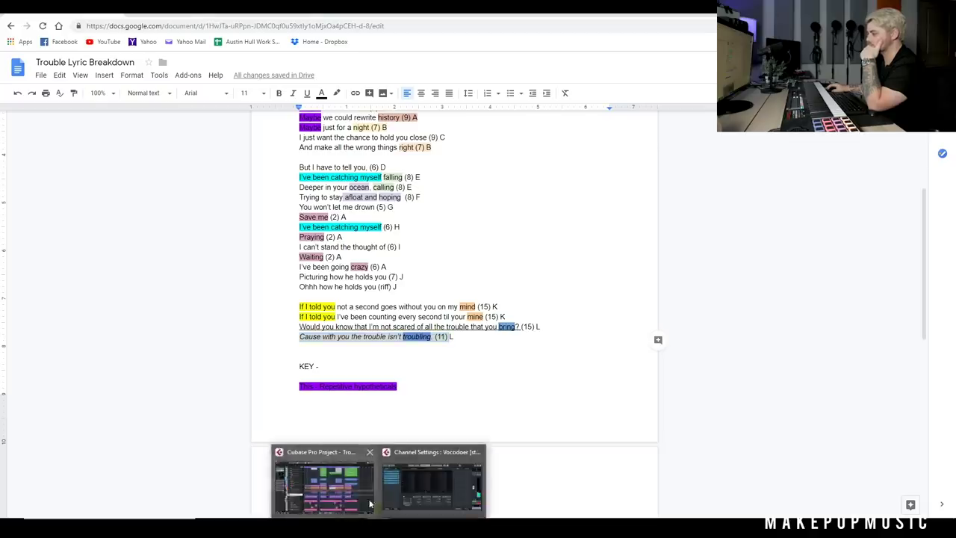
click(424, 463)
mouse_move(233, 529)
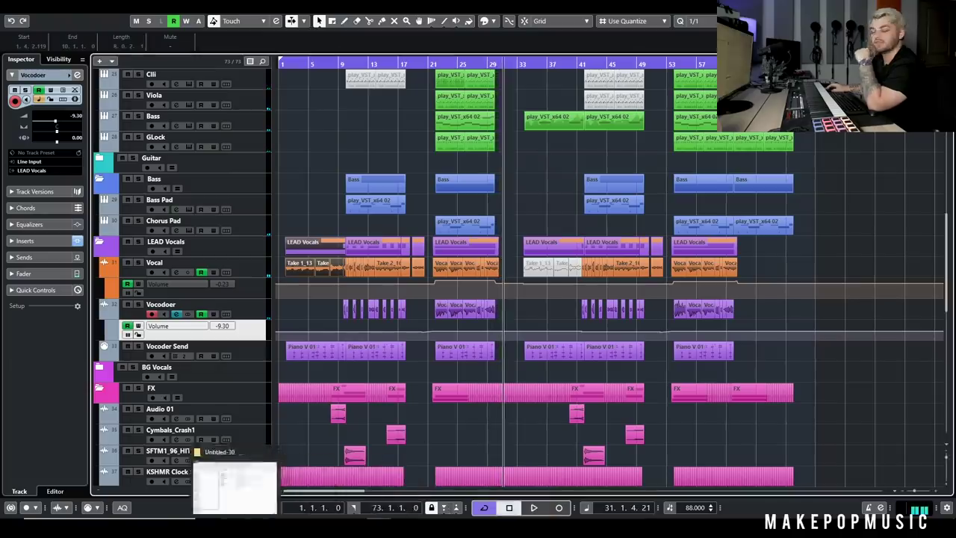
click(241, 482)
Step: Review the chorus question line and the opening phrase "If I told you" in the first chorus line
click(431, 328)
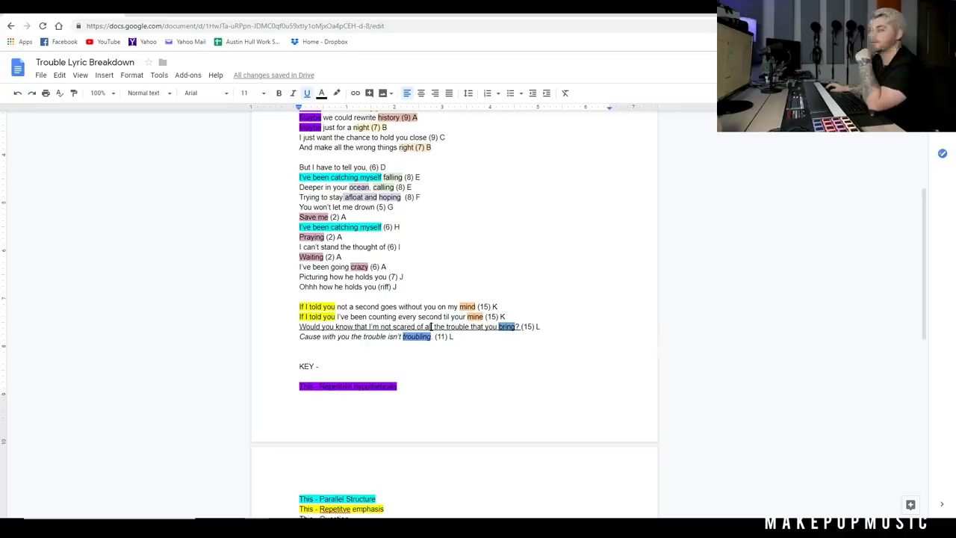
click(359, 306)
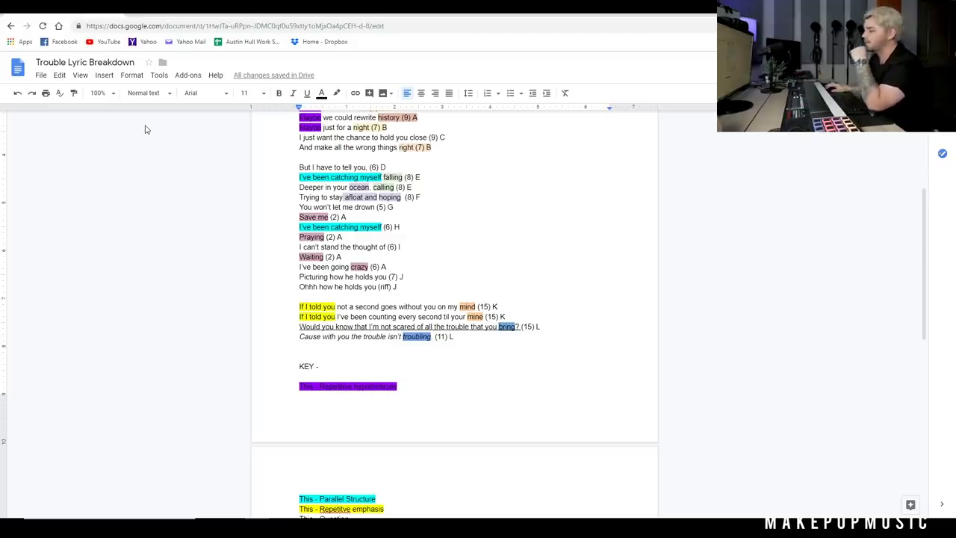
drag(300, 307, 337, 309)
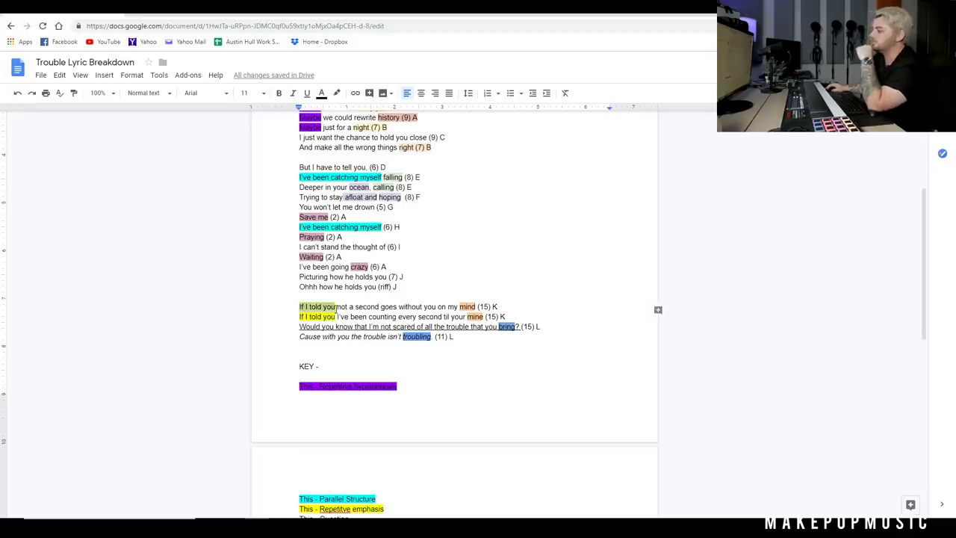
Step: Review the rhyming words "mind" and "mine", the syllable counts and the rhyme letters of the first two chorus lines
click(463, 306)
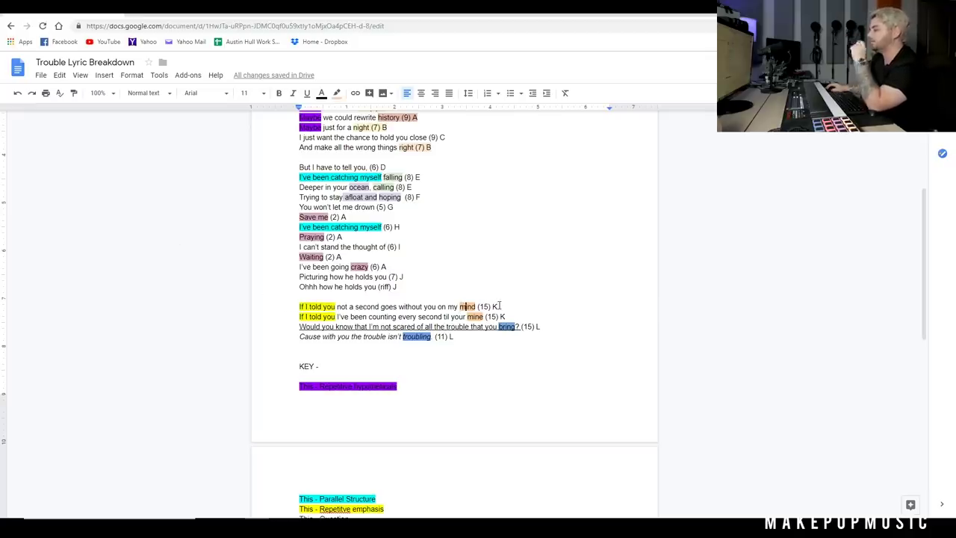
drag(478, 306, 492, 307)
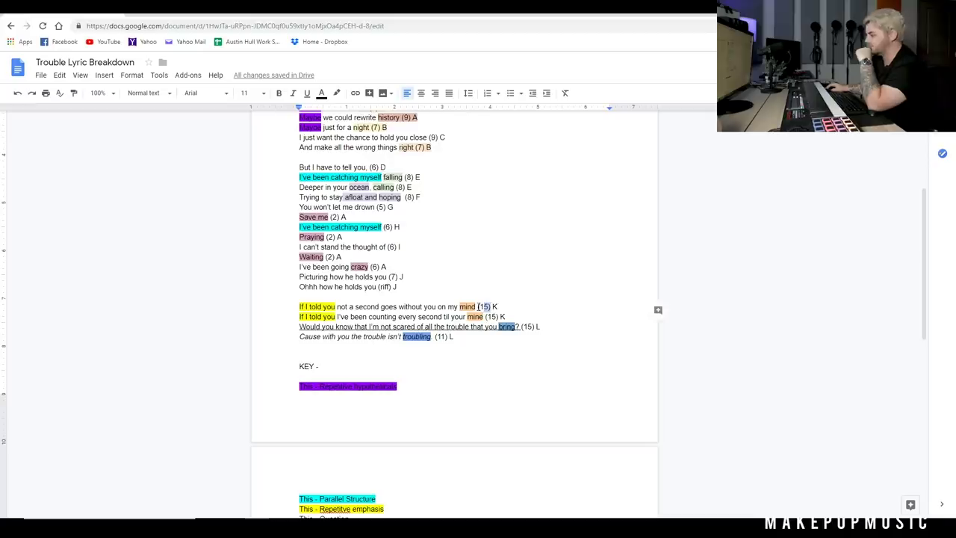
click(331, 313)
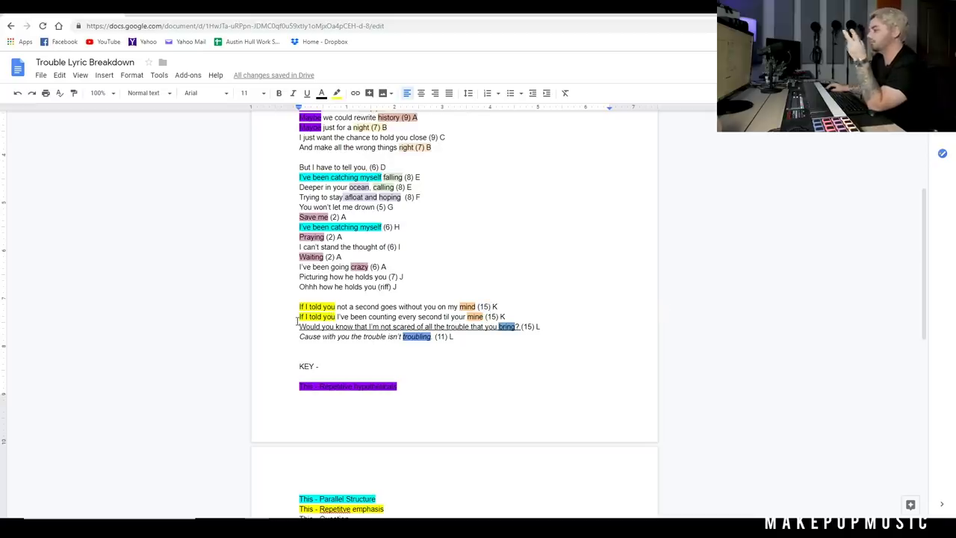
double_click(475, 317)
click(475, 317)
double_click(468, 306)
drag(499, 317, 510, 317)
click(320, 307)
Step: Examine the underlined chorus question, its rhyme words "bring" and "troubling", and the italic answer line
scroll(322, 306, down, 1)
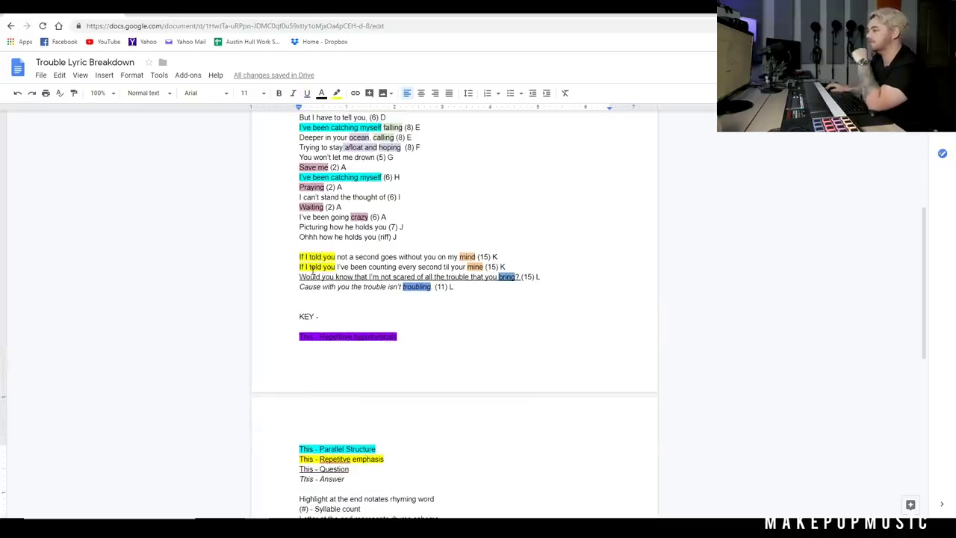
drag(301, 276, 522, 277)
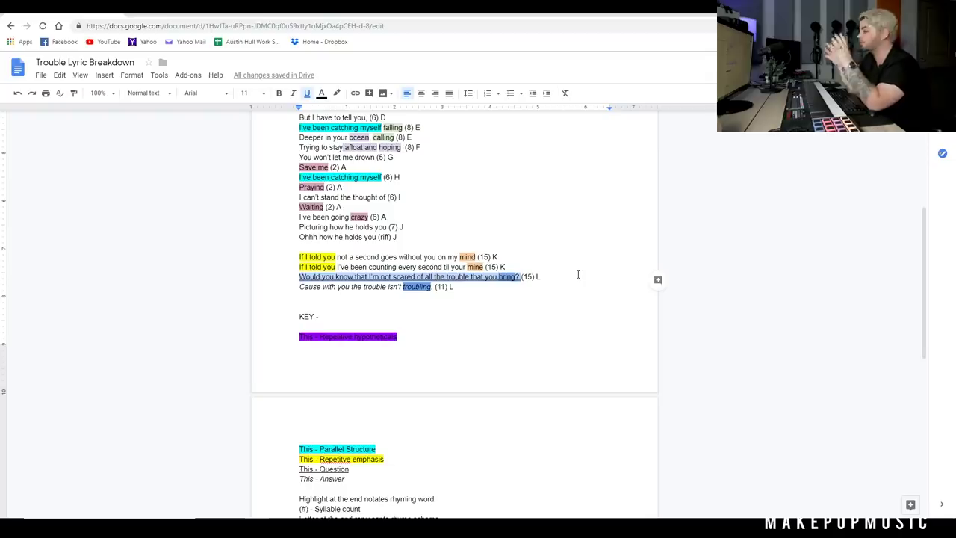
click(465, 277)
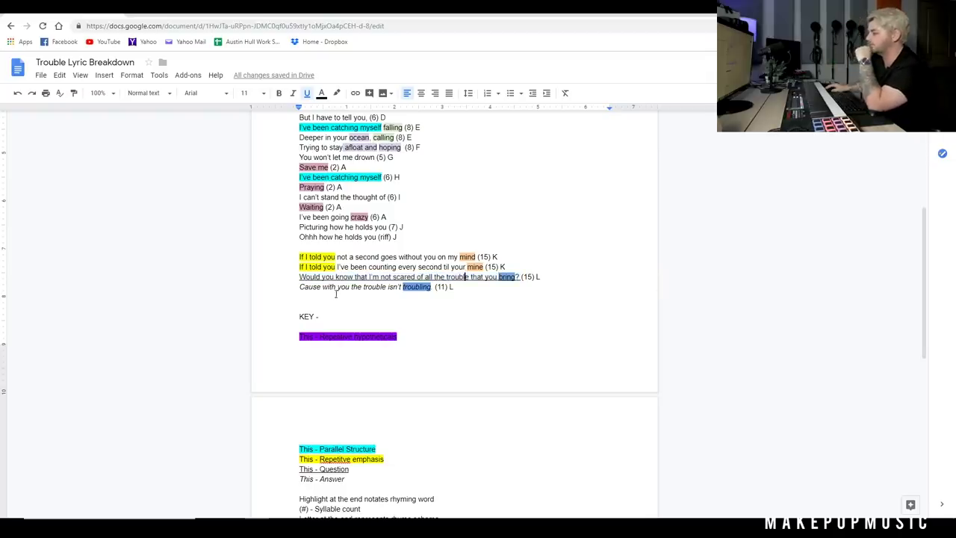
scroll(387, 374, down, 1)
click(412, 239)
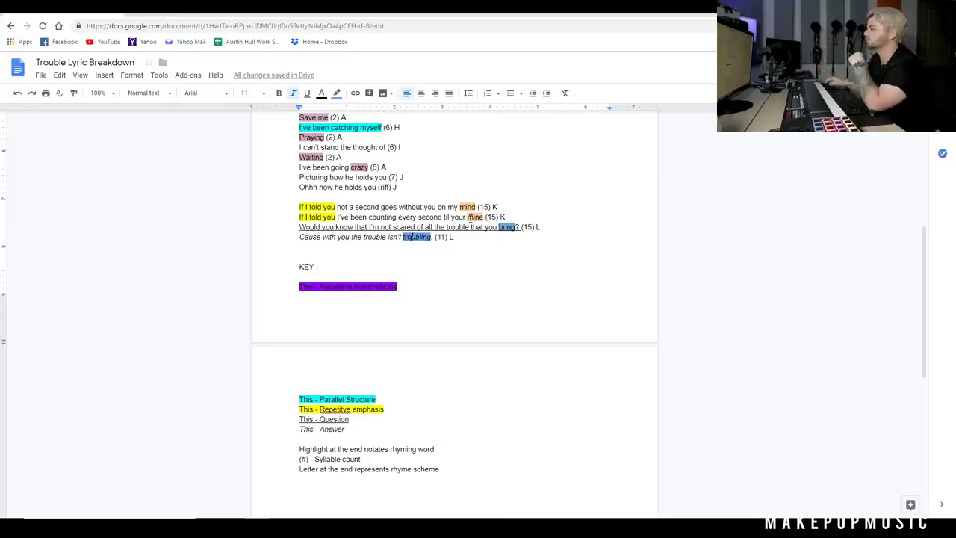
click(501, 228)
drag(291, 237, 457, 241)
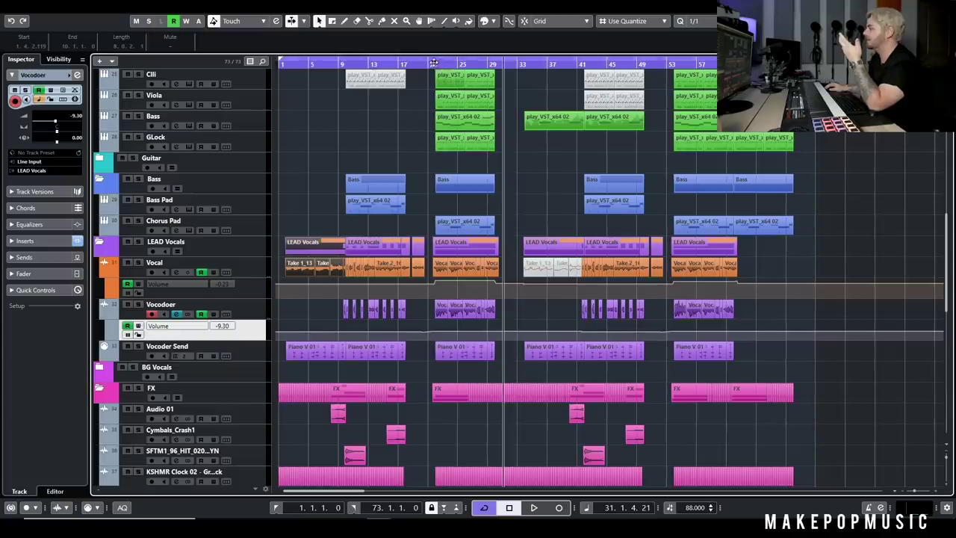
Step: Play the chorus in Cubase from around bar 21 and follow its first two lines in the lyric document
click(432, 64)
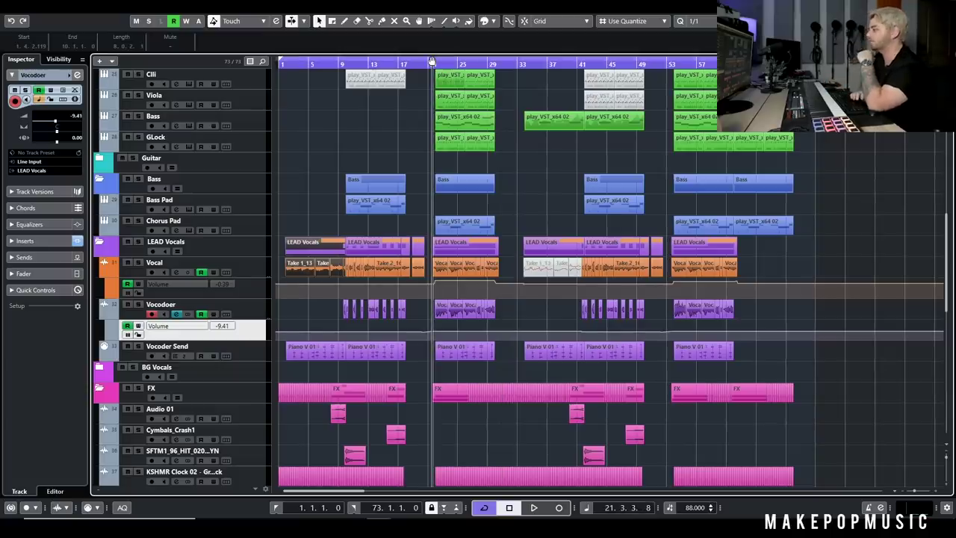
key(space)
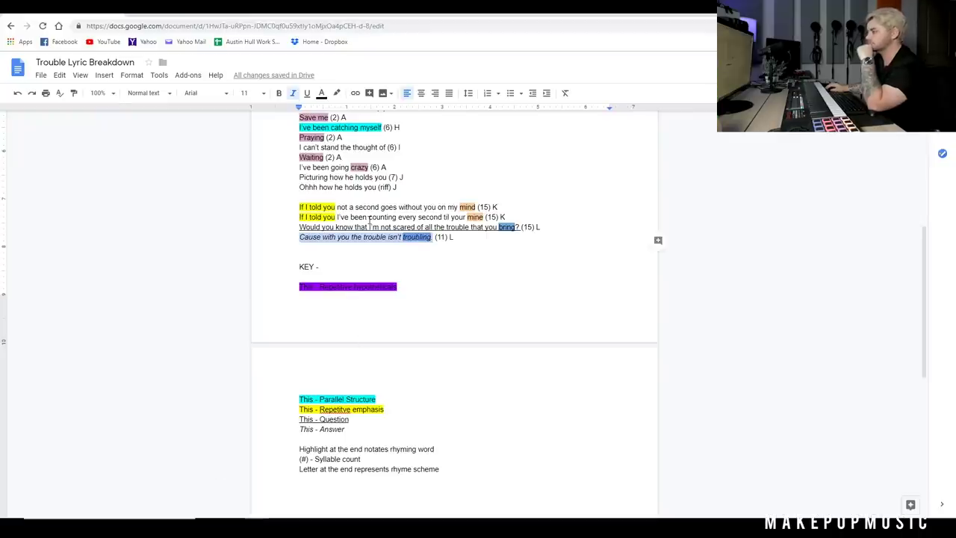
drag(296, 208, 478, 208)
drag(298, 217, 505, 216)
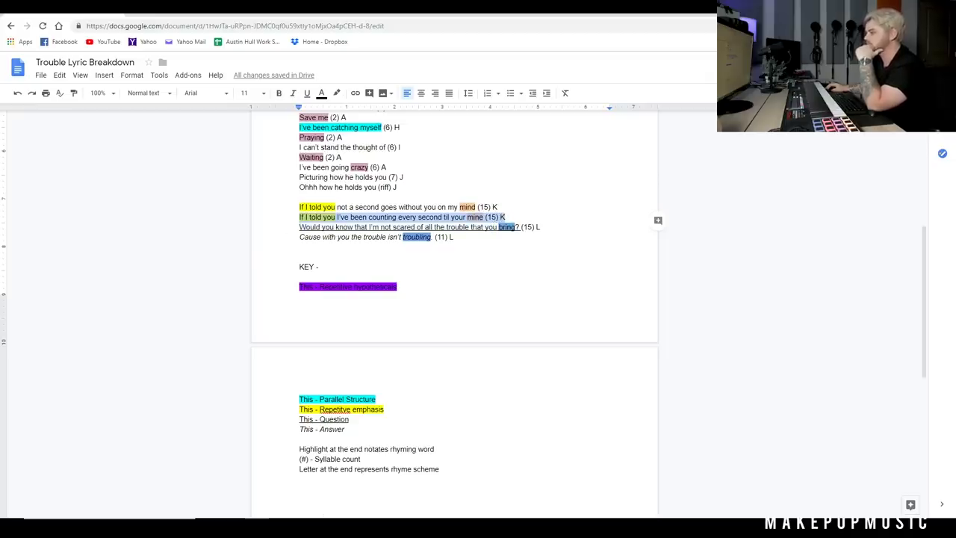
Step: Switch back to Cubase, enlarge the timeline around the chorus and stop the playback
click(325, 482)
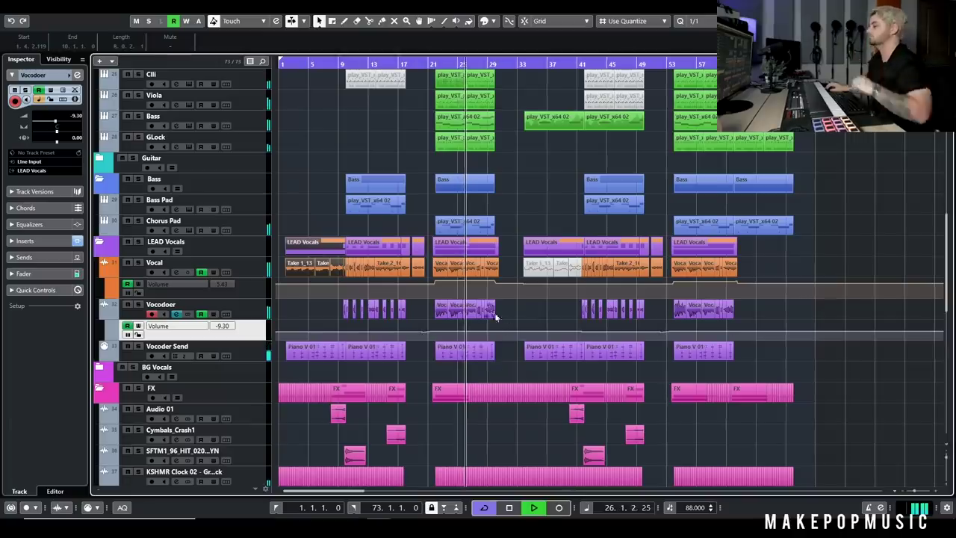
key(h)
key(h)
key(h)
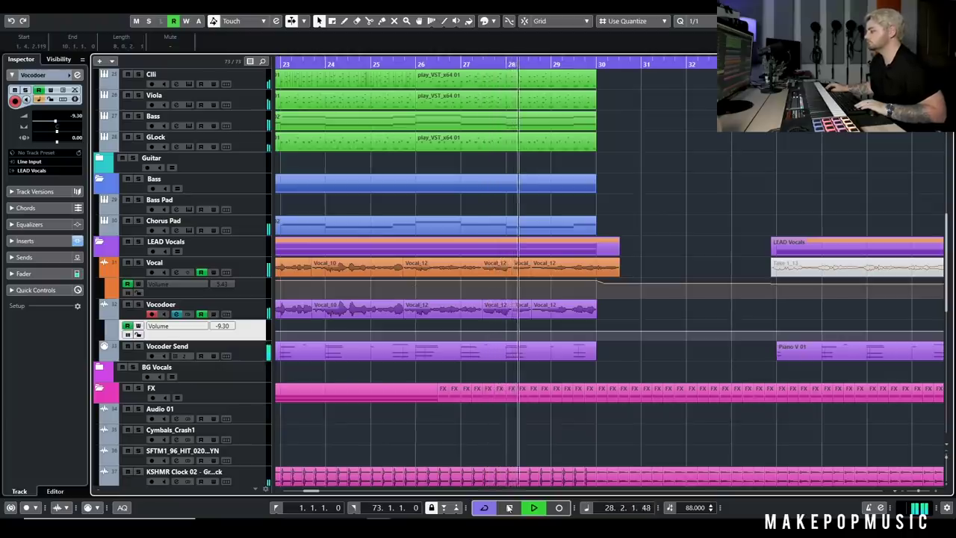
click(508, 507)
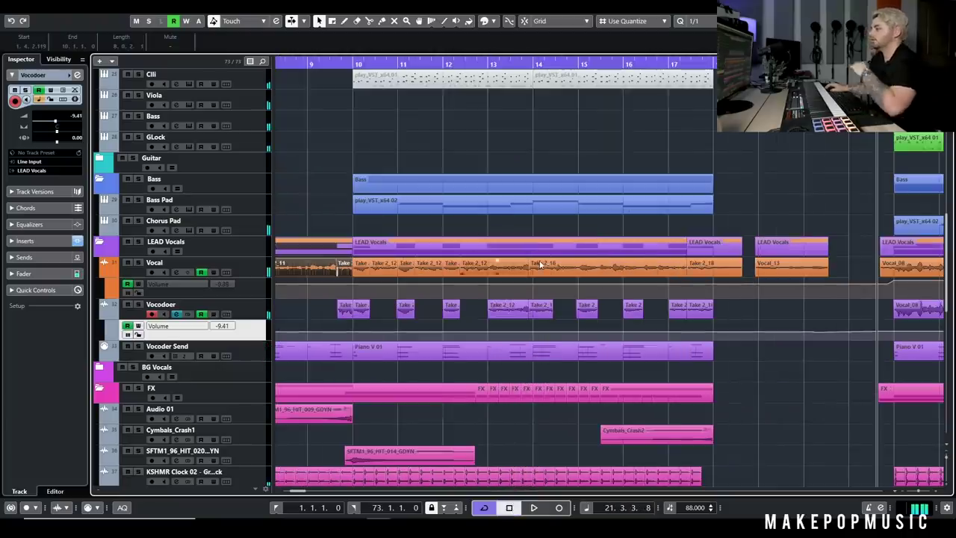
Step: Select the Take 2_16 vocal clip and play a short passage from just before bar 17
click(607, 268)
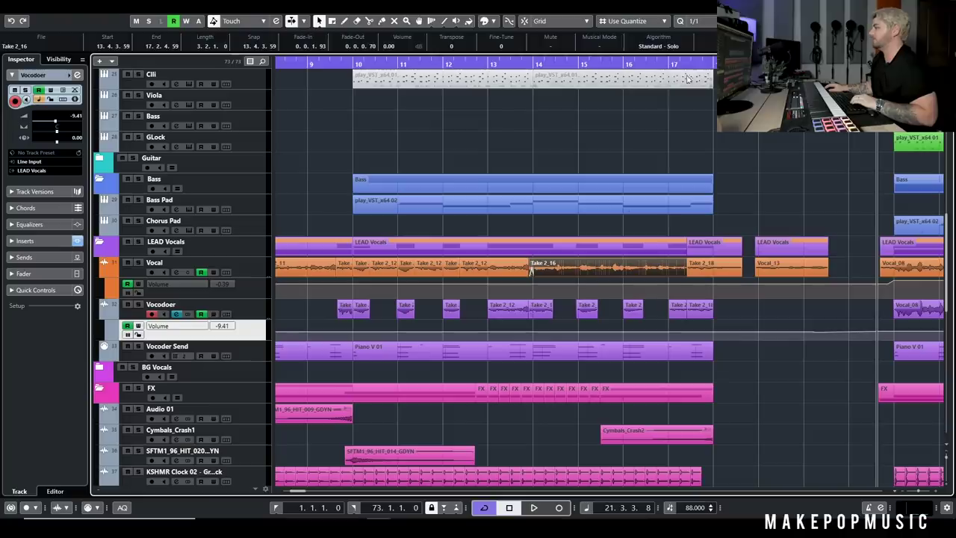
click(659, 72)
key(space)
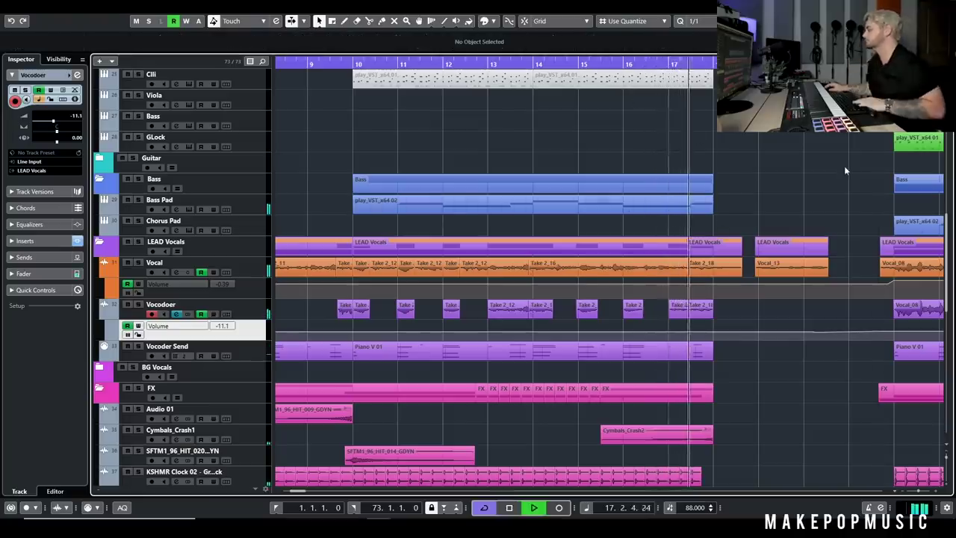
key(space)
Step: Play the end of the chorus from near bar 28 and stop the playback
scroll(836, 180, right, 5)
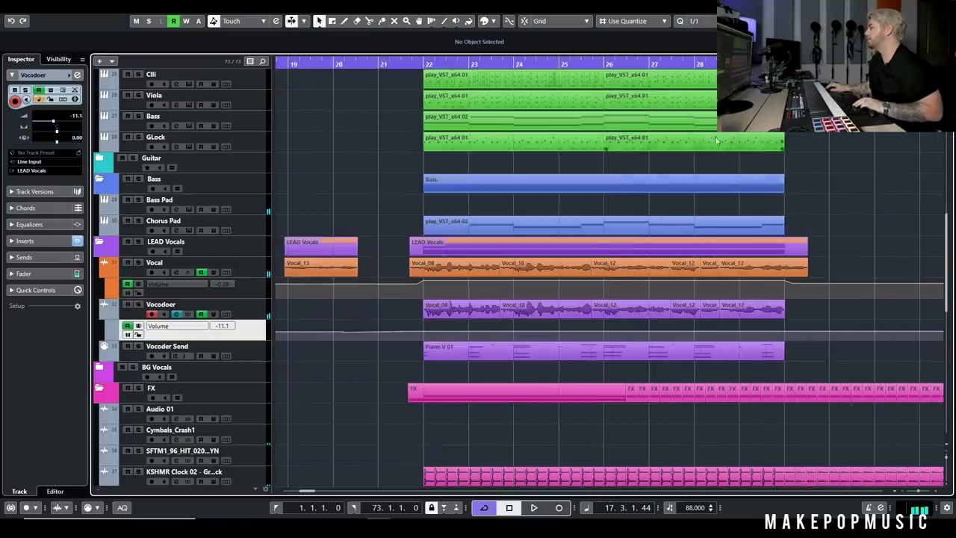
click(692, 63)
key(space)
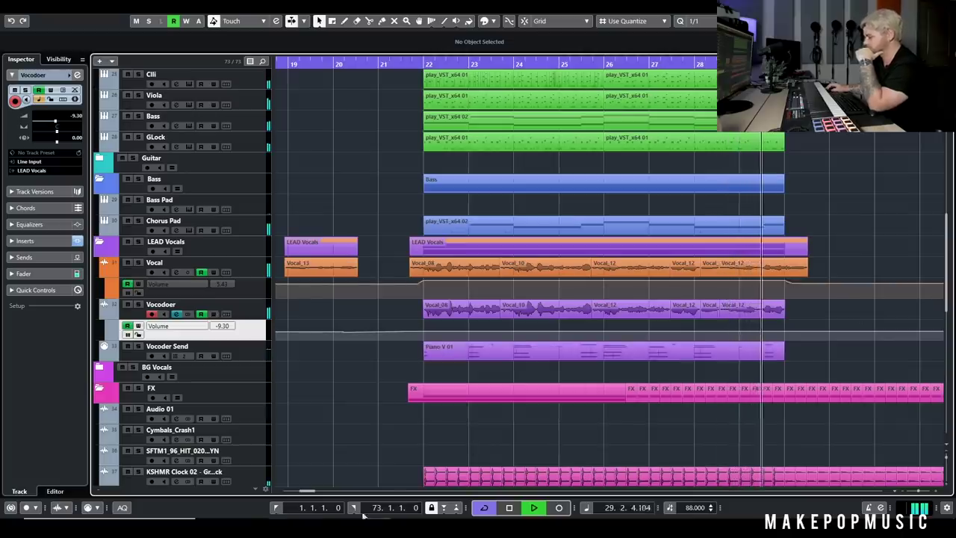
click(513, 507)
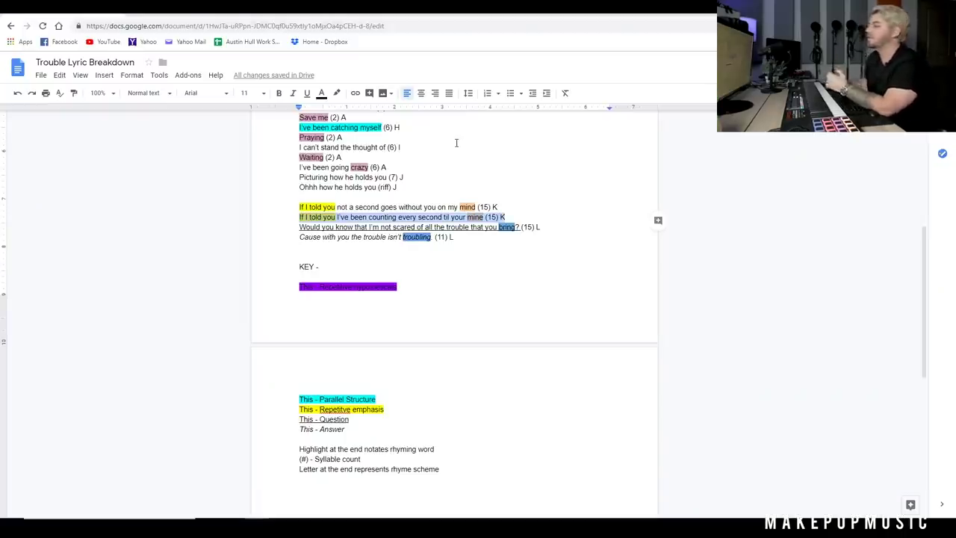
Step: Return to the lyric breakdown document and review the lyrics from the verse through the chorus ending on "troubling"
click(451, 226)
scroll(491, 230, up, 2)
scroll(491, 229, up, 2)
scroll(478, 299, down, 2)
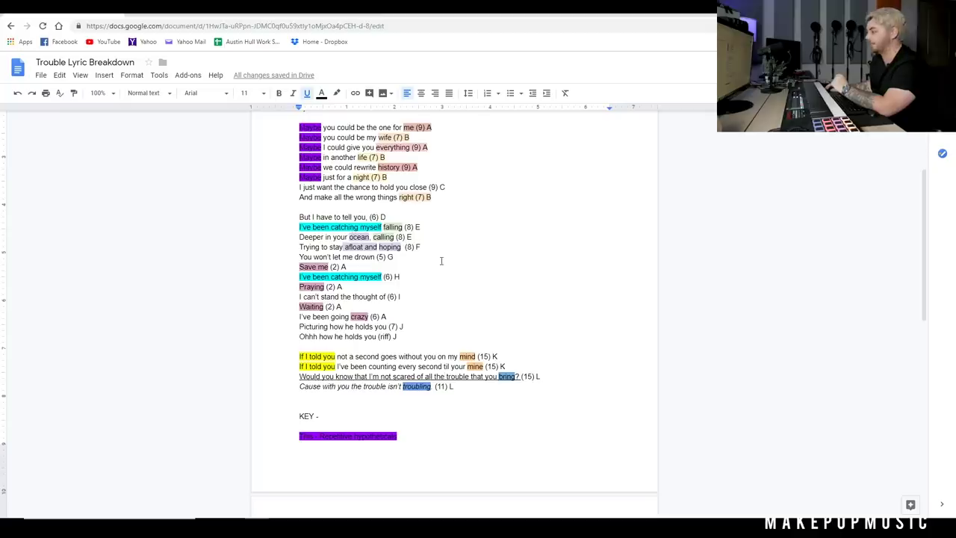
click(417, 388)
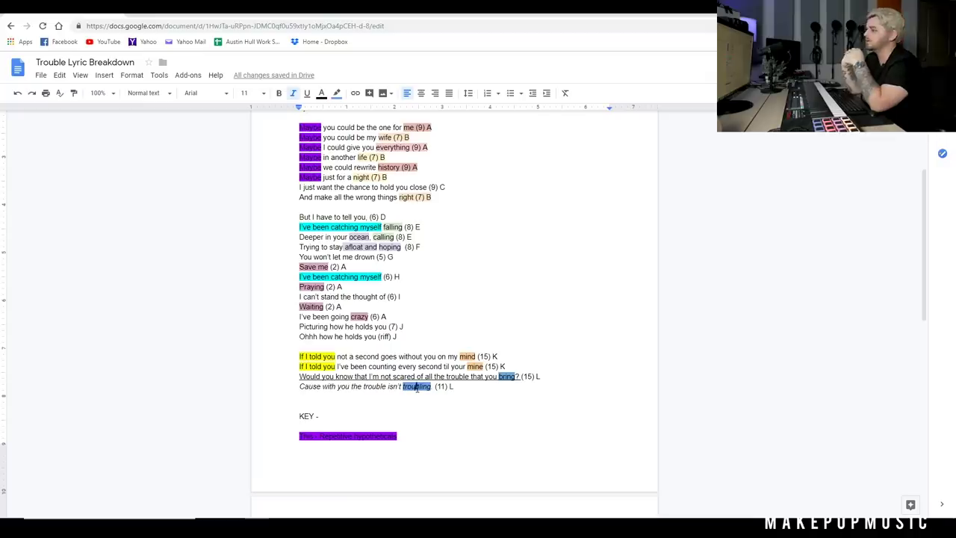
Step: Review the song's opening notes, the verse's repeated "Maybe" hypotheticals and the lyric lines that follow them
scroll(423, 306, up, 2)
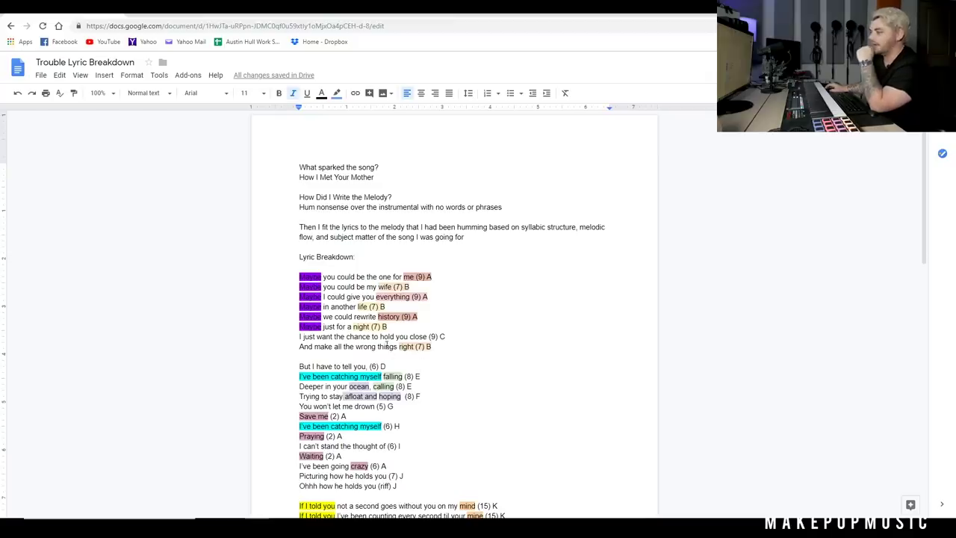
scroll(389, 330, down, 2)
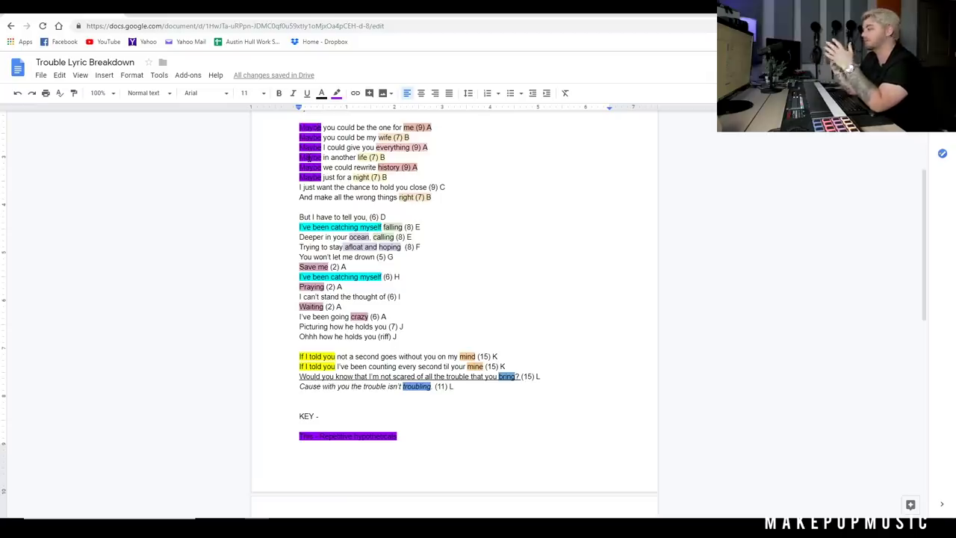
scroll(359, 224, up, 1)
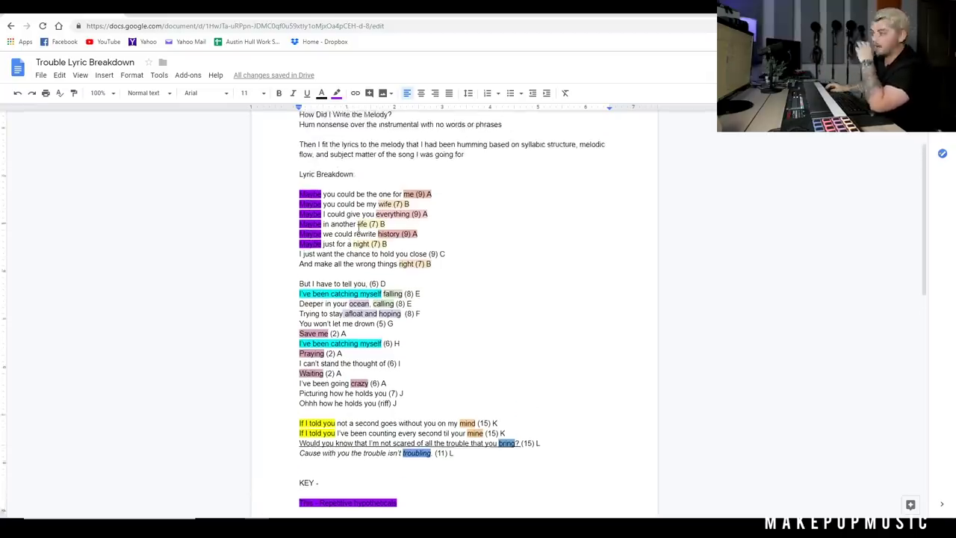
scroll(358, 226, up, 1)
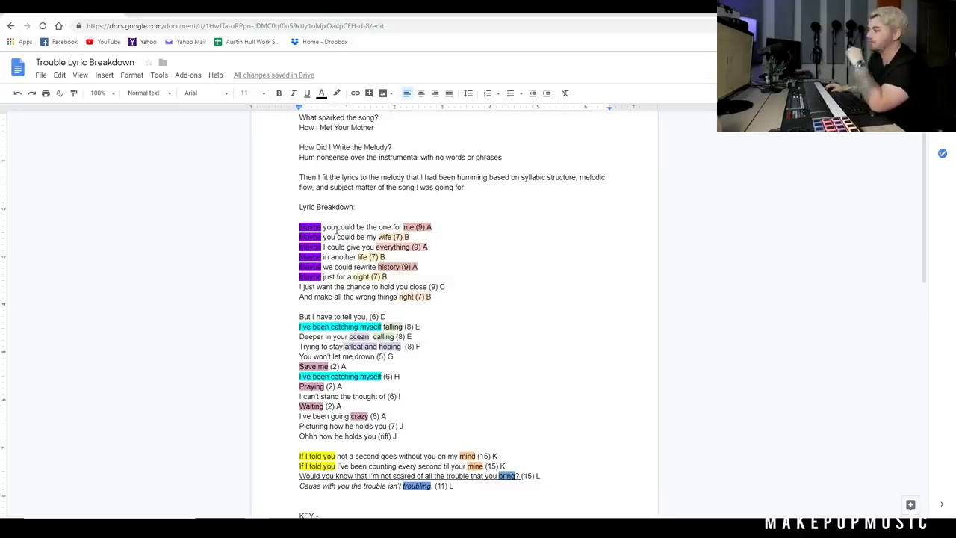
click(310, 227)
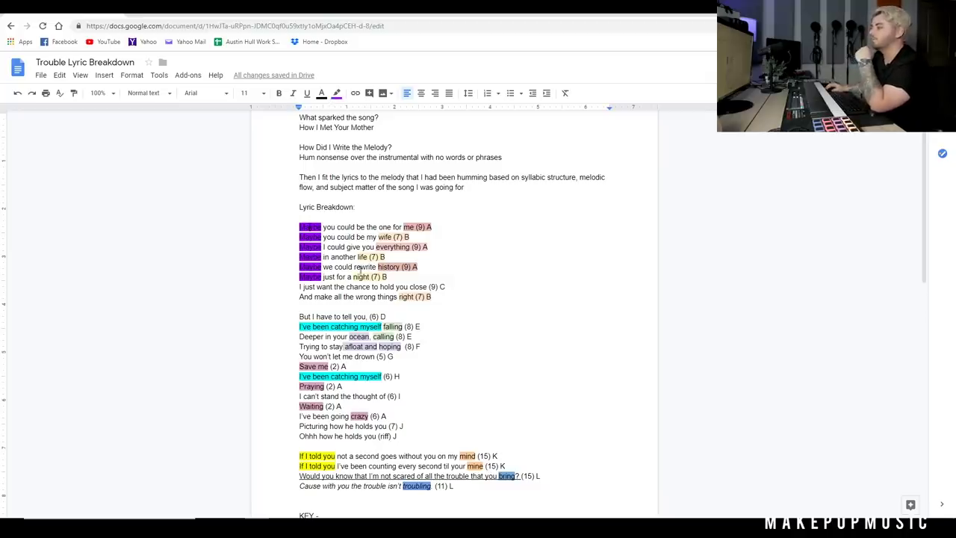
scroll(360, 270, down, 1)
drag(300, 287, 418, 299)
click(454, 277)
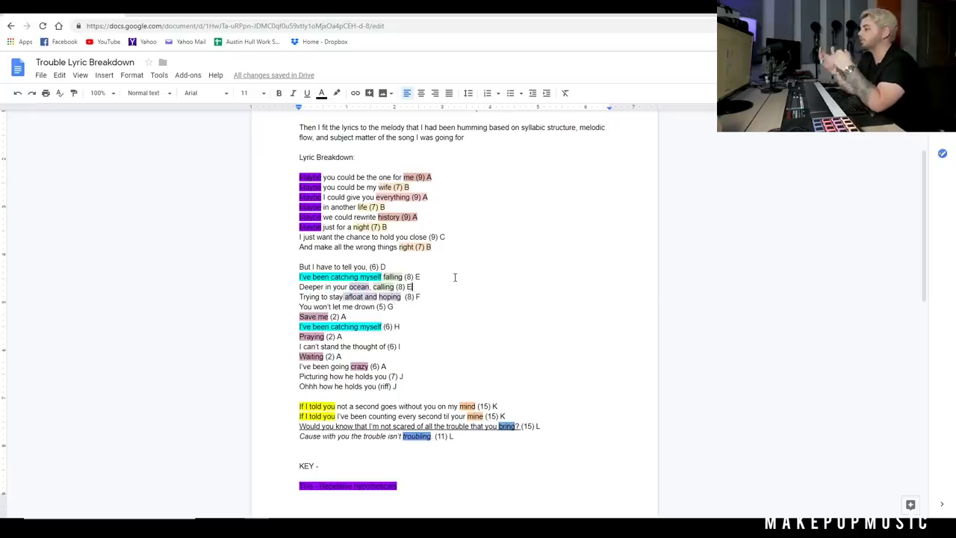